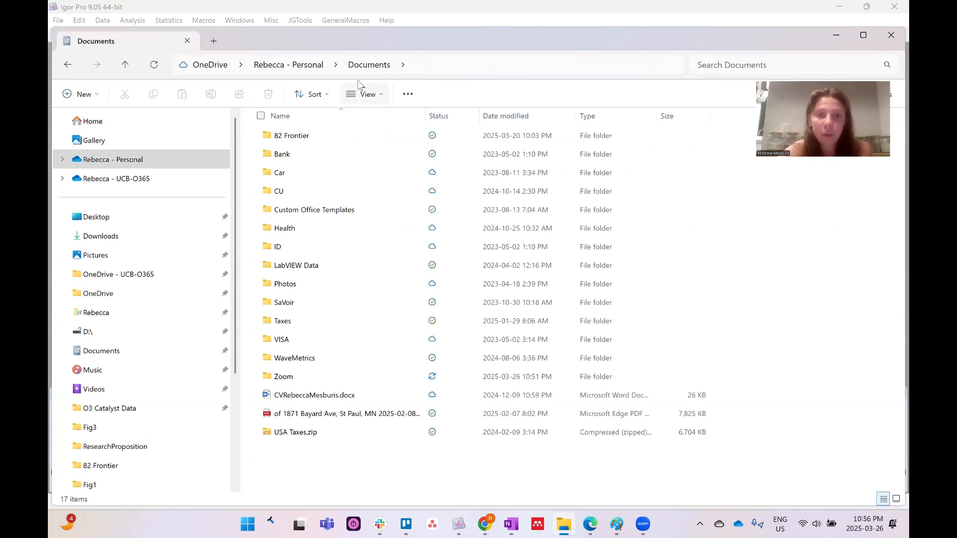
Drag Tofware_4_0_1.pxt from Igor Pro 9 User Files onto Igor, then close File Explorer
click(282, 361)
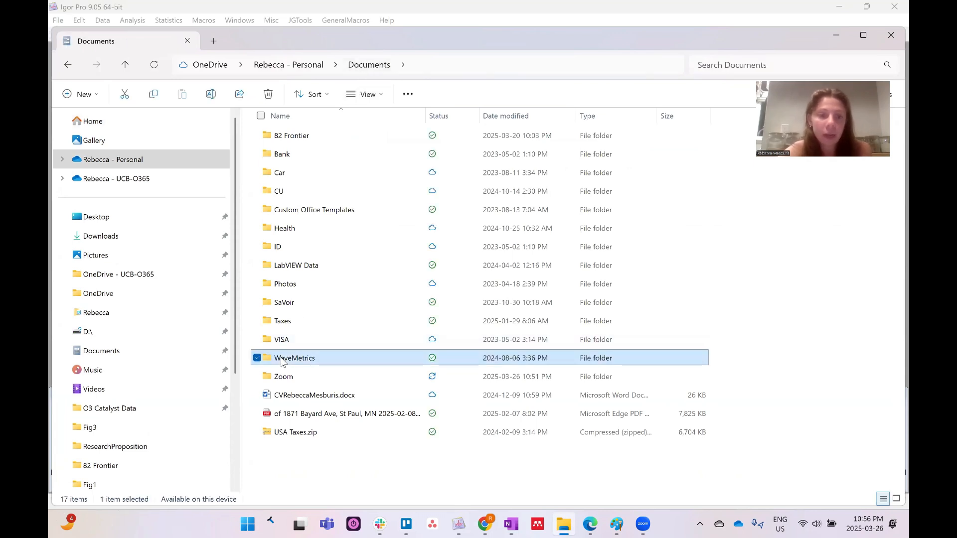
double_click(282, 361)
click(277, 135)
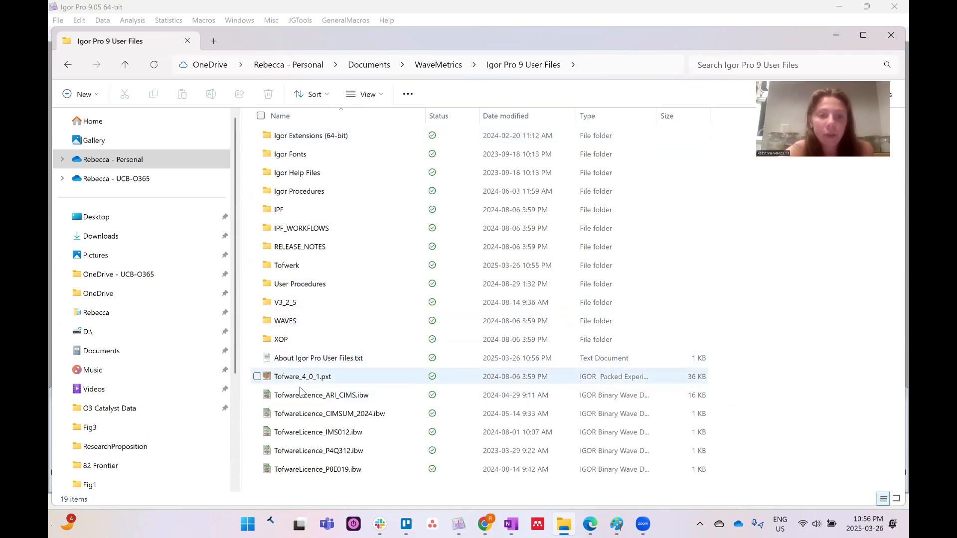
click(301, 380)
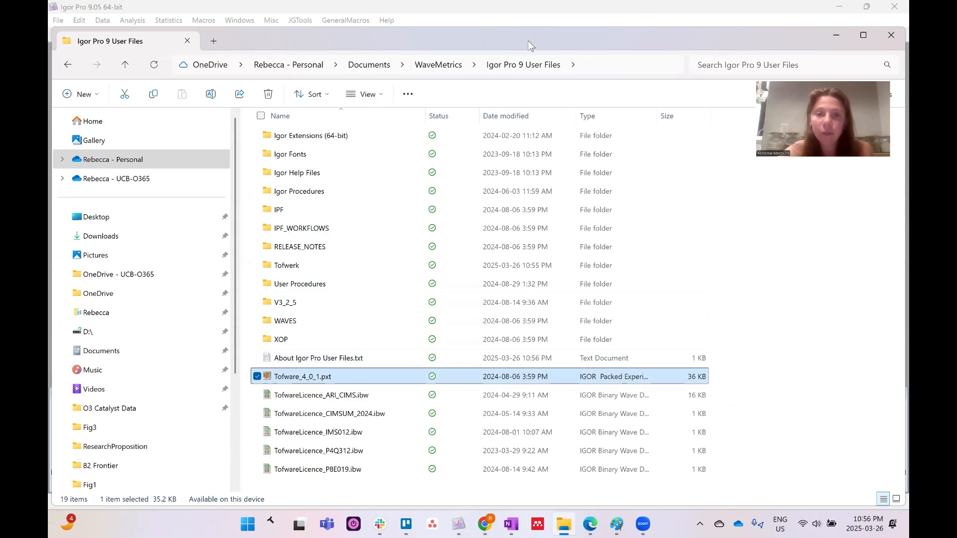
drag(528, 40, 269, 46)
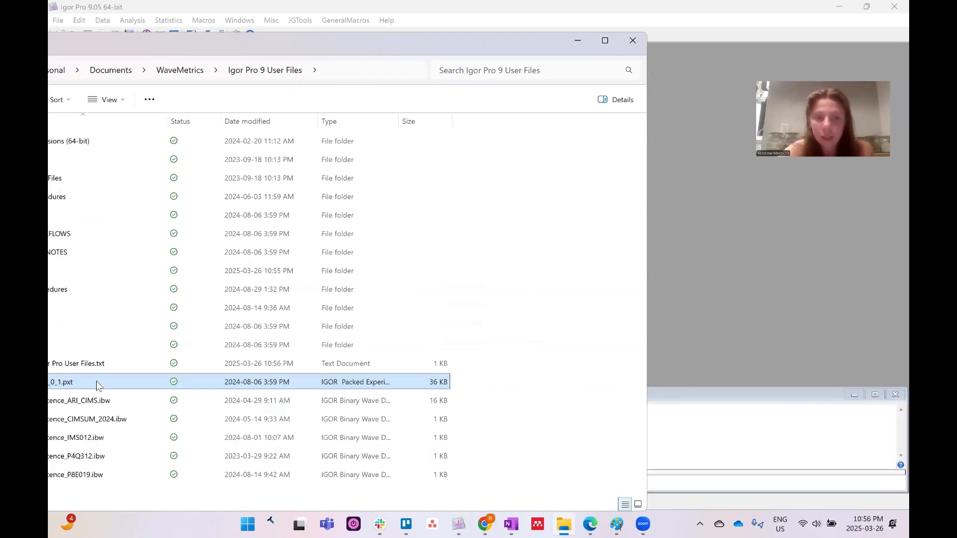
drag(710, 268, 750, 219)
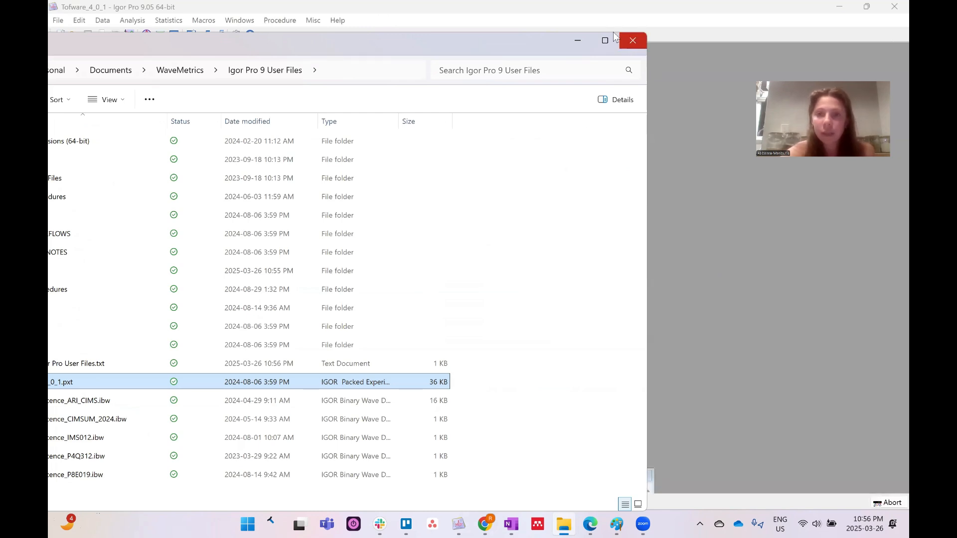
click(633, 41)
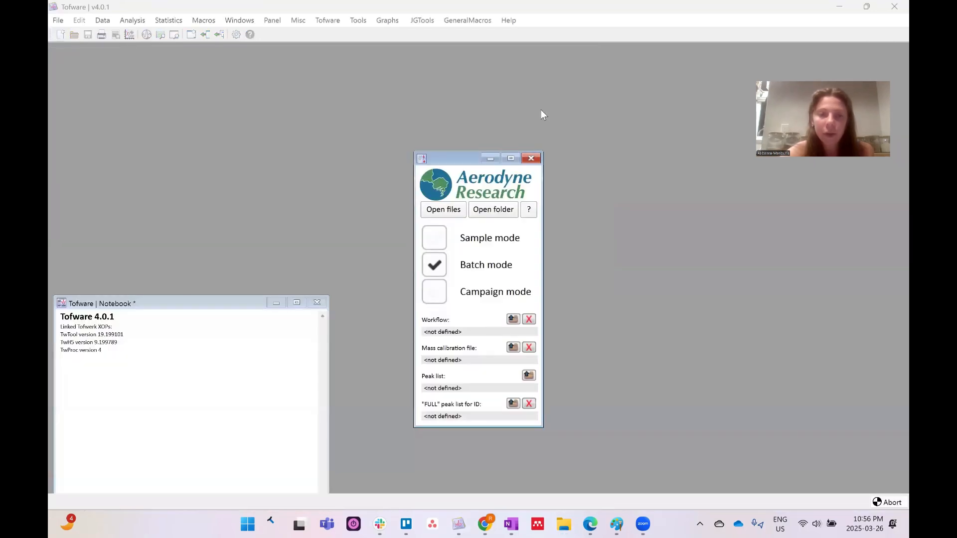
Open Tofware's main panel from the start panel and reposition it, with no files loaded yet
drag(455, 161, 467, 85)
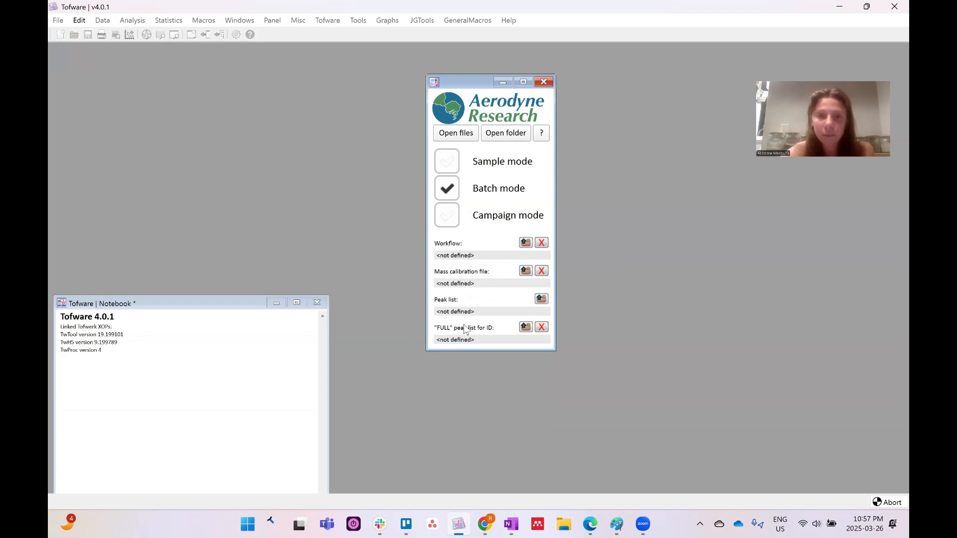
click(462, 135)
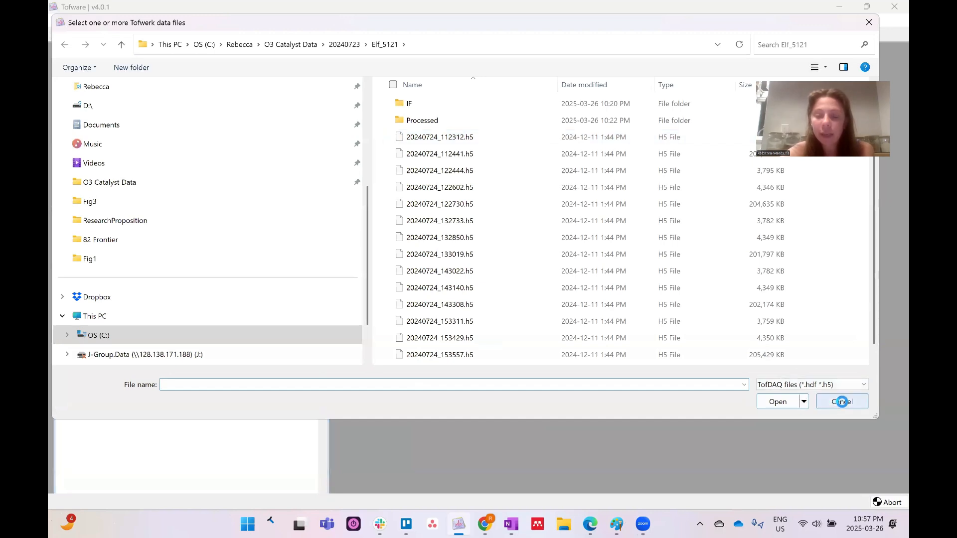
click(842, 402)
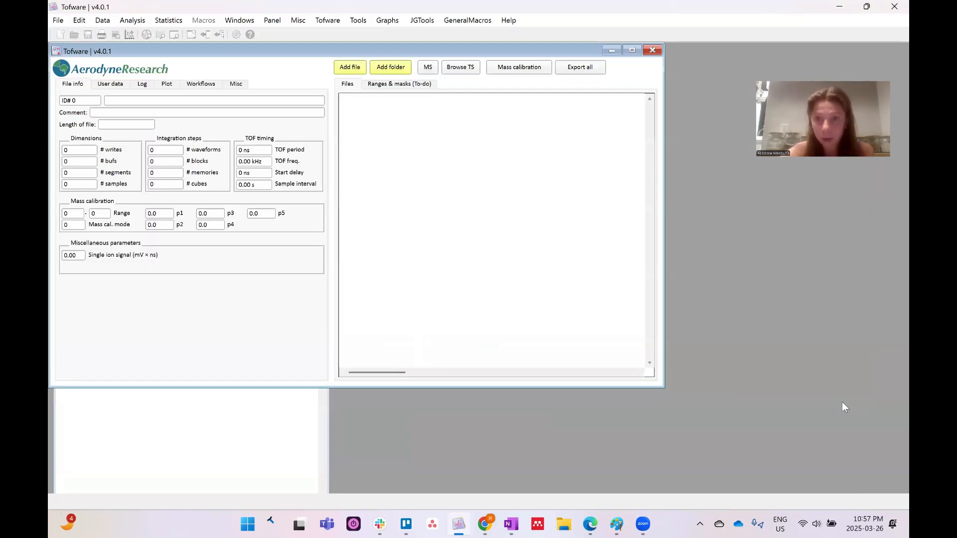
drag(495, 49, 551, 53)
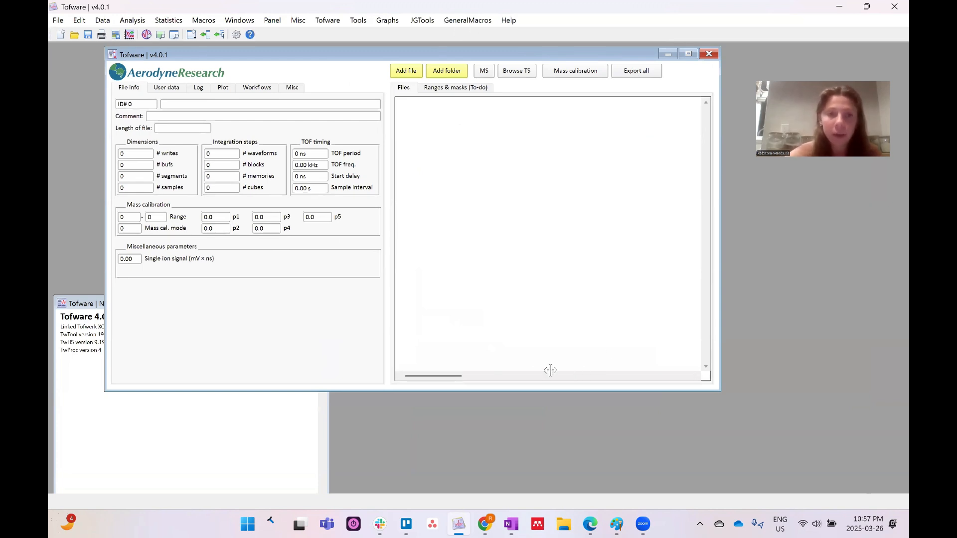
click(403, 71)
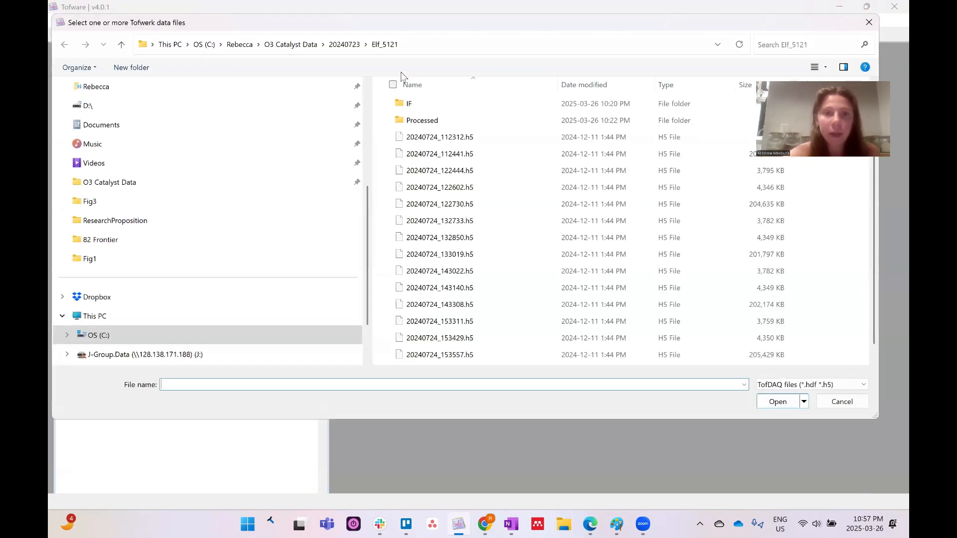
Browse to O3 Catalyst Data > 20240723 > Elf_5121 in the file dialog
click(291, 44)
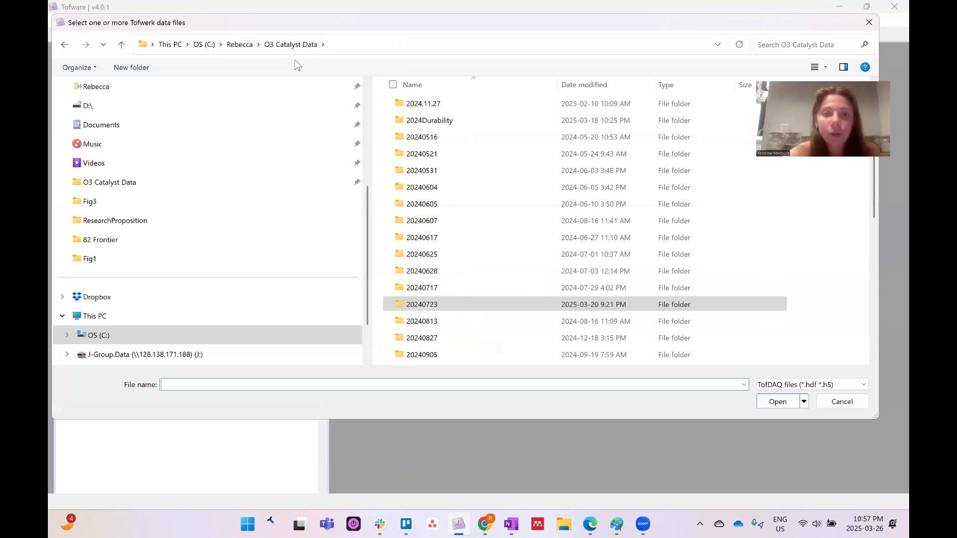
double_click(432, 306)
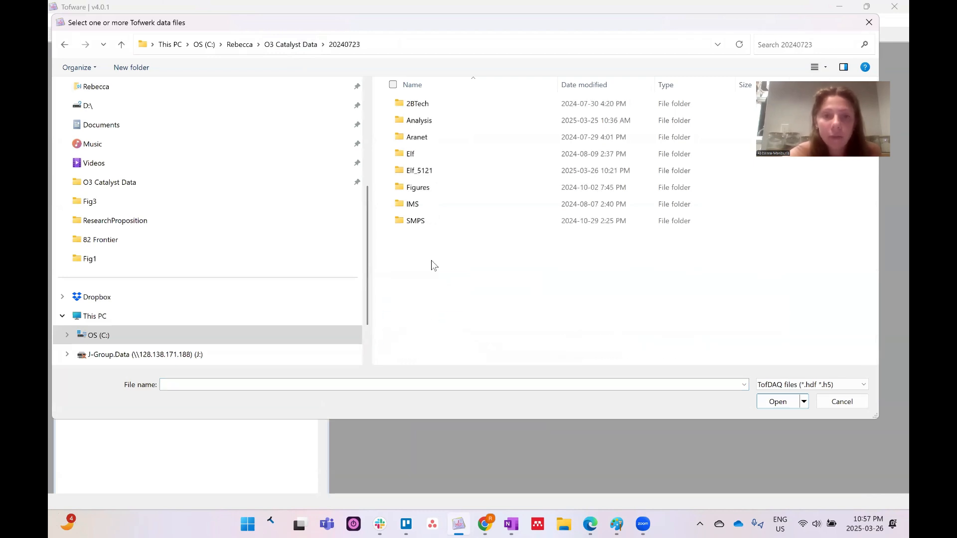
double_click(427, 171)
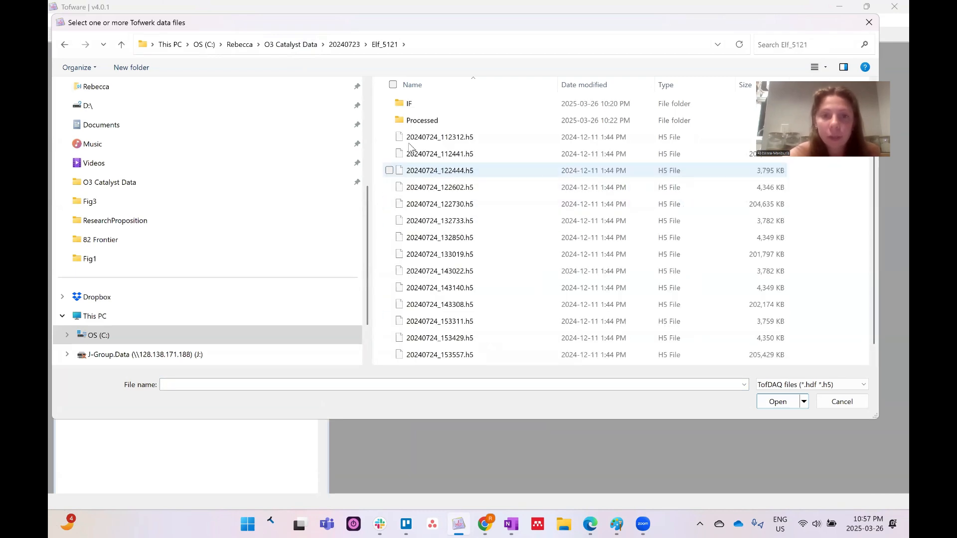
Tick all fifteen .h5 files, 20240724_112312.h5 through 20240724_163600.h5, and open them
click(389, 138)
scroll(489, 269, down, 1)
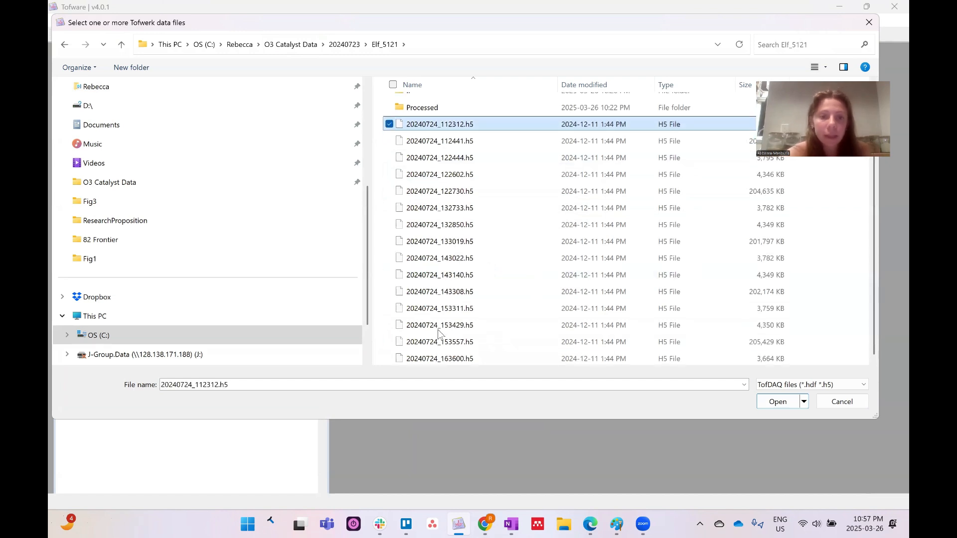
click(390, 359)
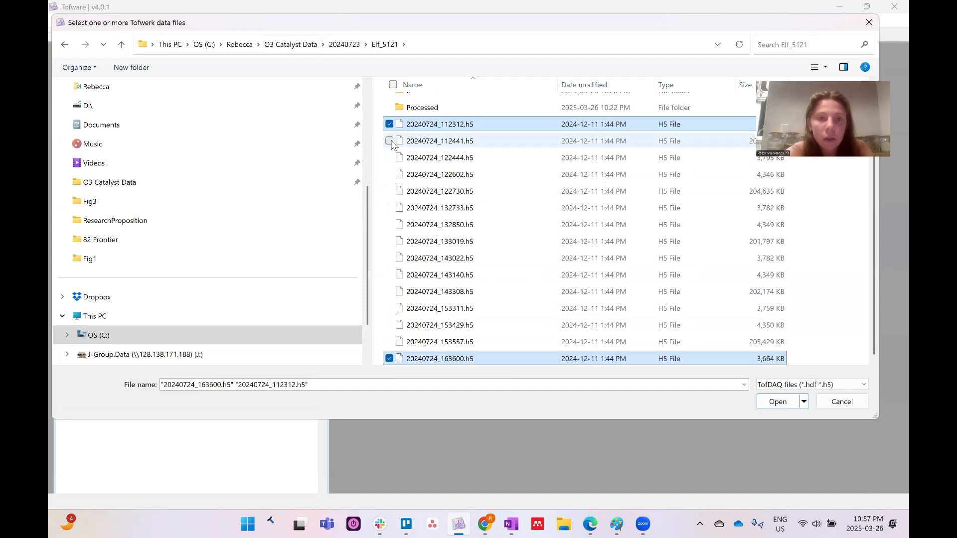
click(389, 174)
click(389, 141)
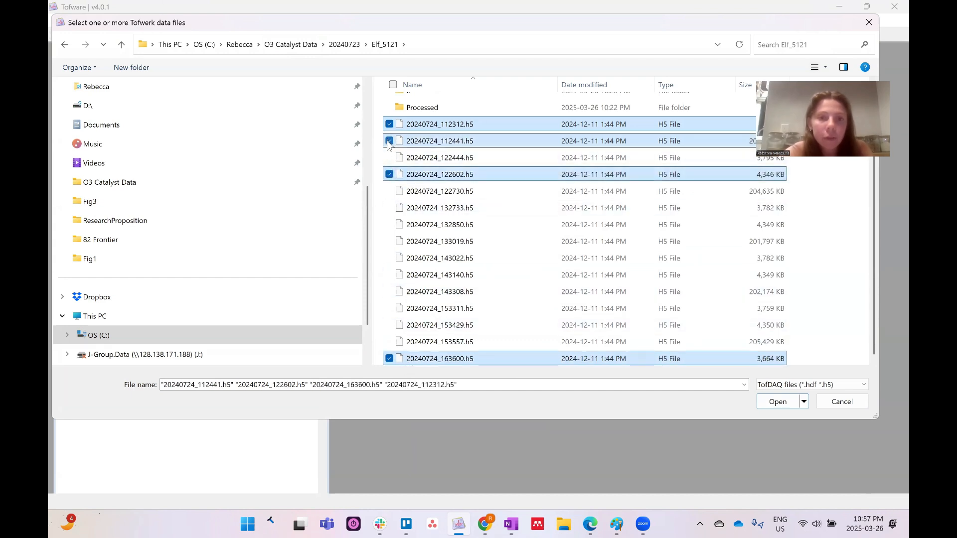
click(389, 158)
click(389, 191)
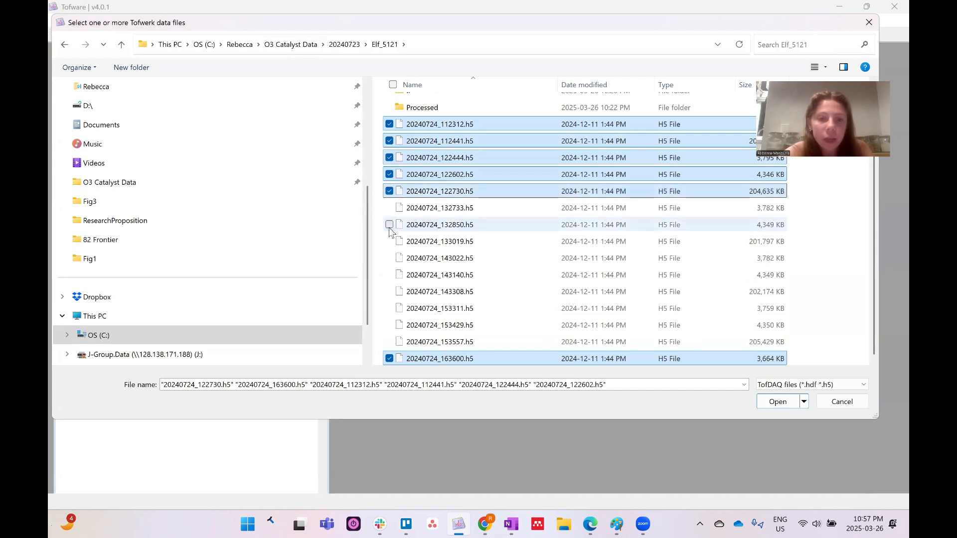
click(389, 208)
click(389, 224)
click(389, 241)
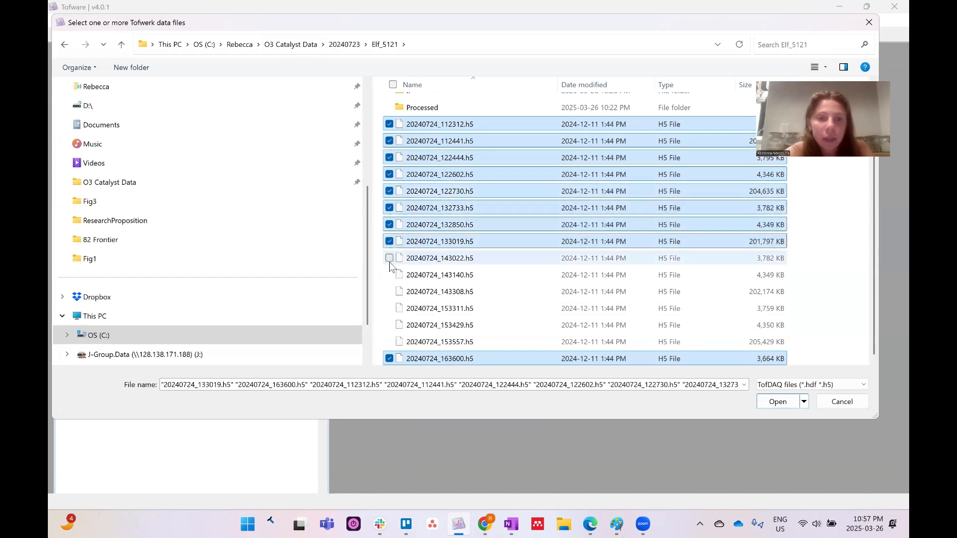
click(390, 258)
click(390, 275)
click(389, 292)
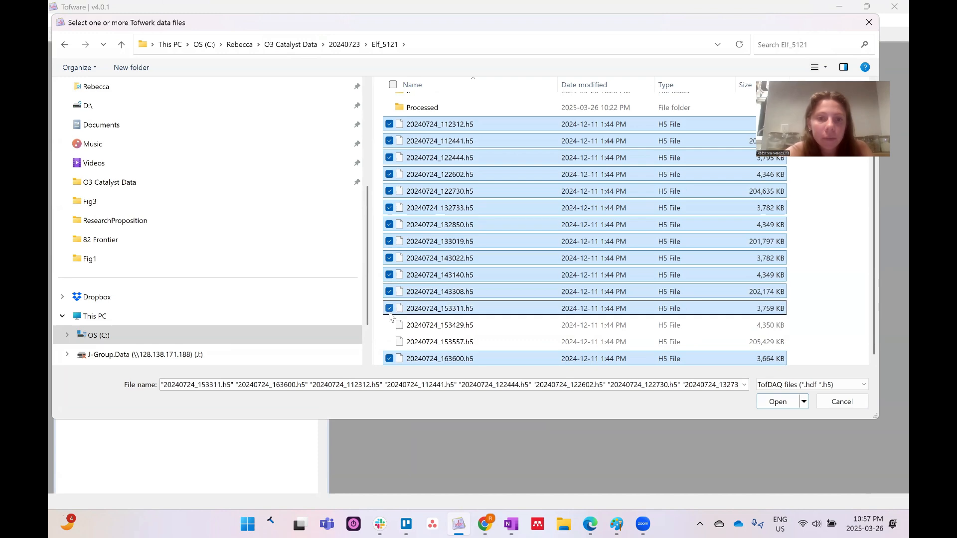
click(389, 309)
click(389, 325)
click(390, 342)
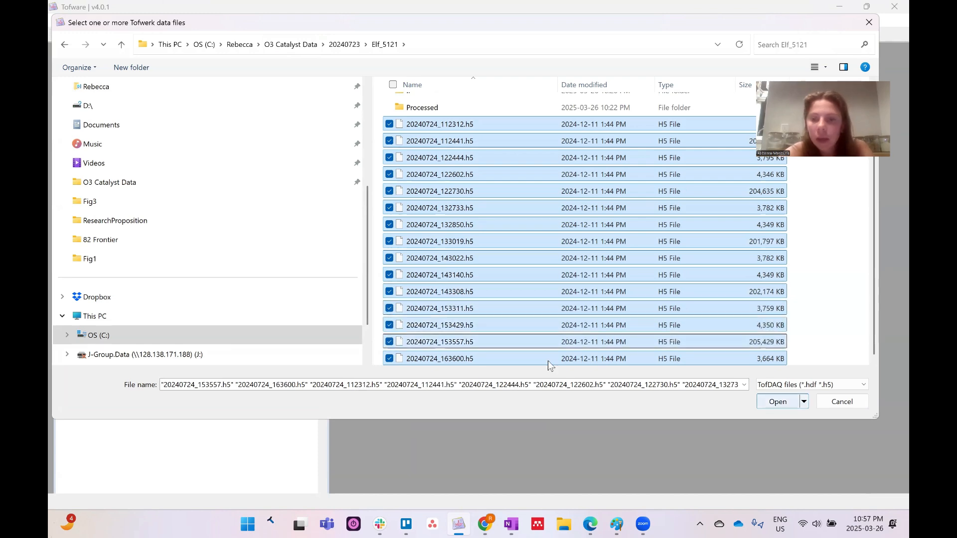
click(778, 402)
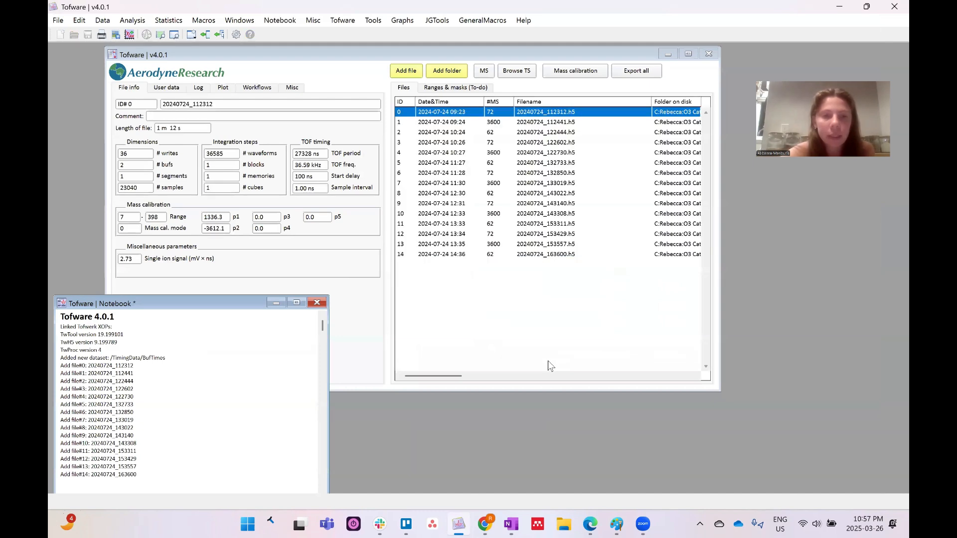
Select all fifteen files (IDs 0–14) in the Files list, glancing at the Ranges & masks tab
shift+click(450, 255)
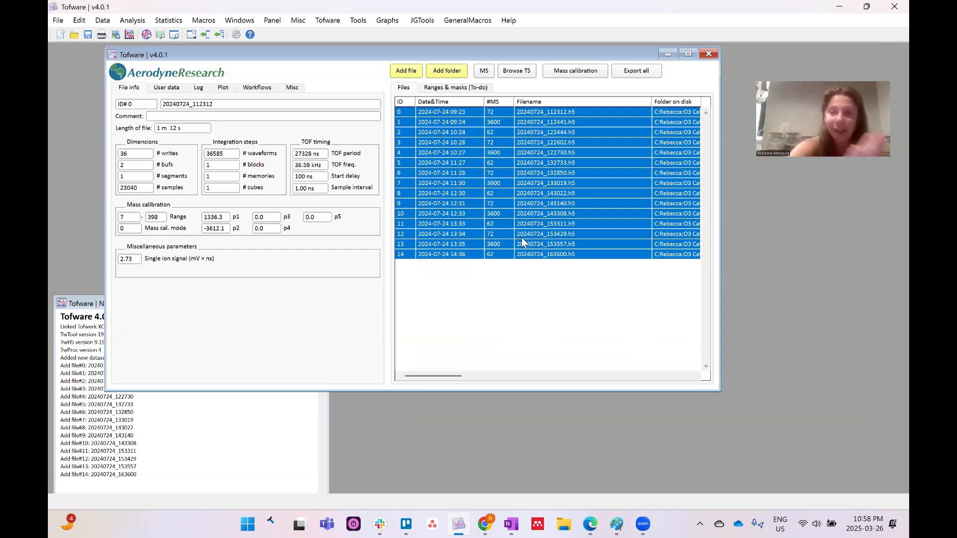
click(441, 87)
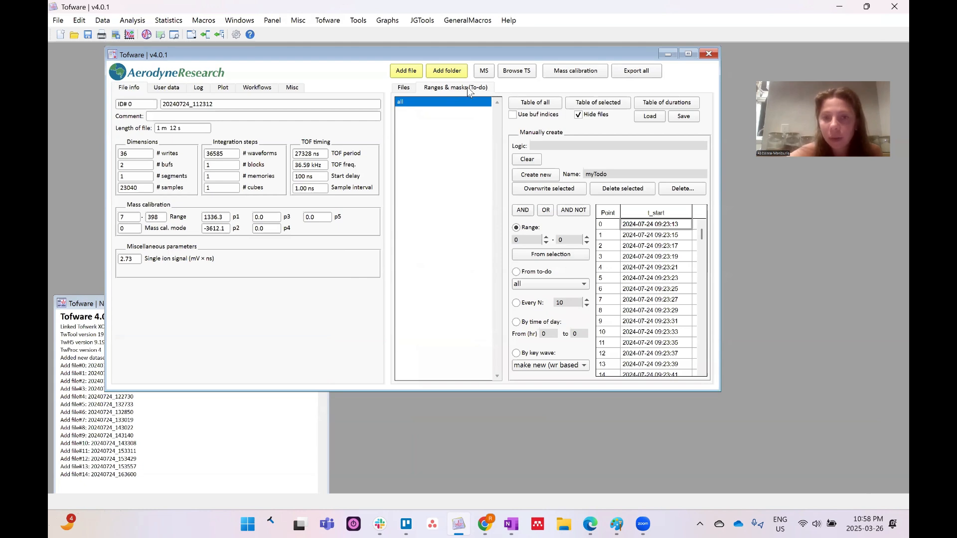
click(403, 87)
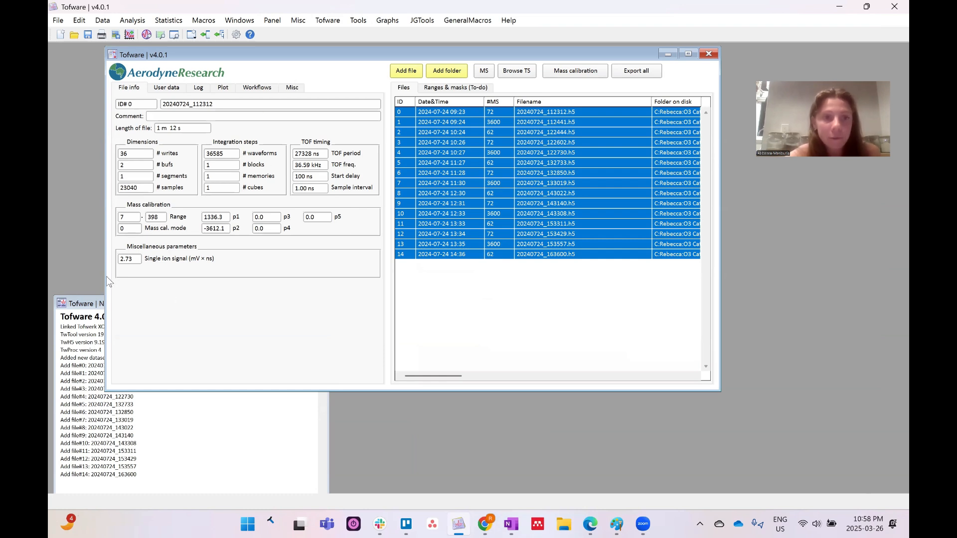
Check User data, Log and Plot, ending on Misc settings: ions/s units, UTC offset -6
click(167, 89)
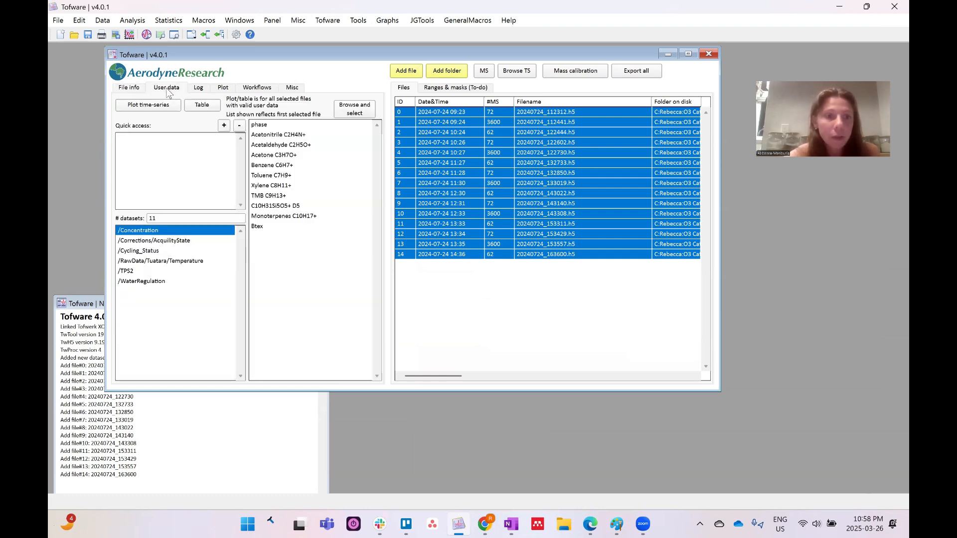
click(198, 88)
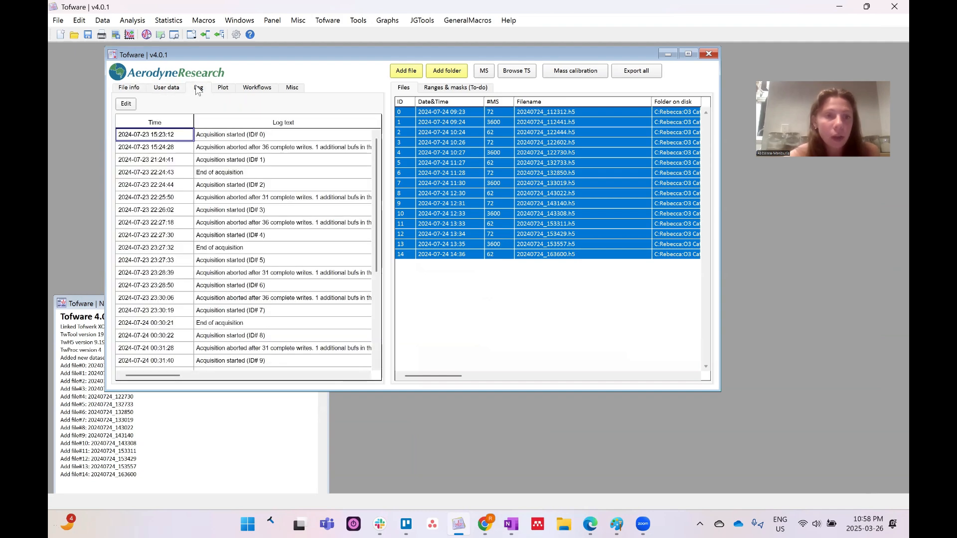
click(226, 91)
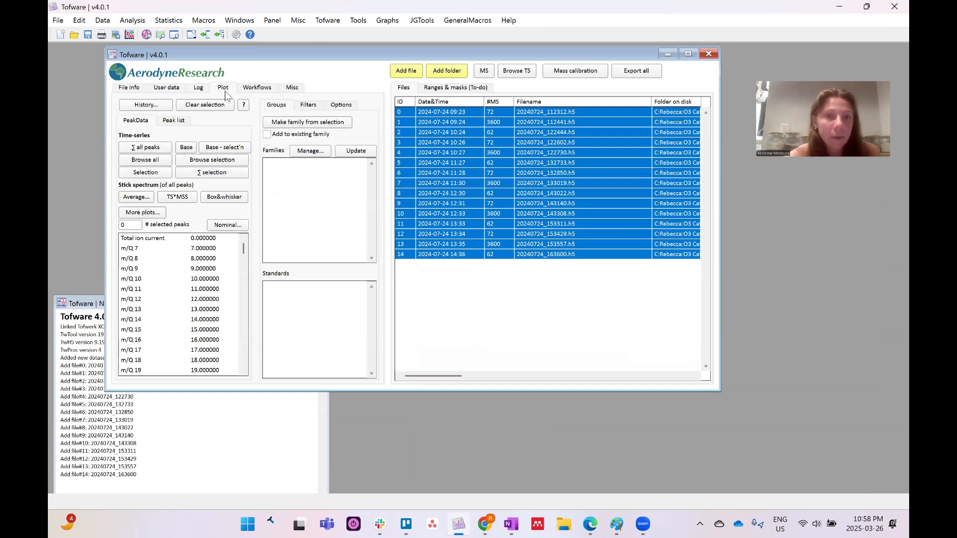
click(285, 90)
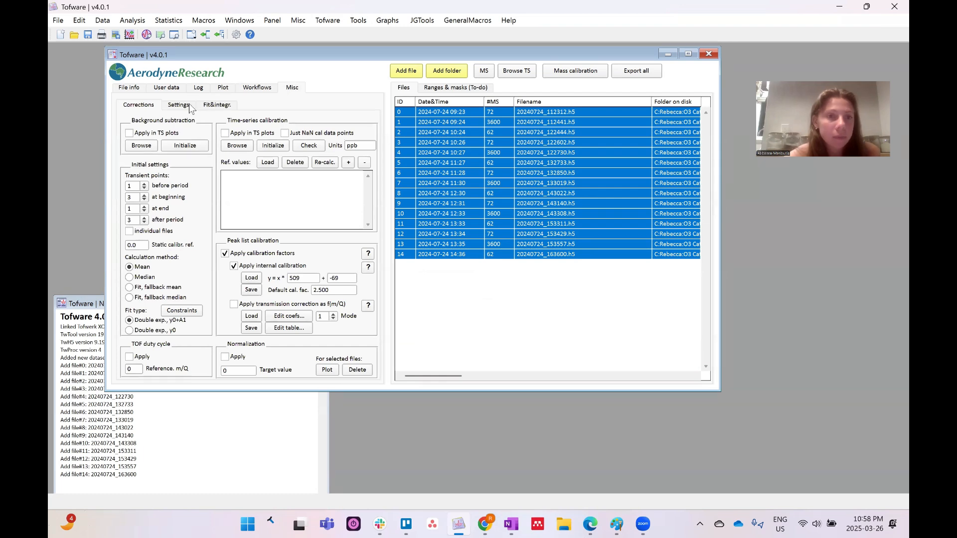
click(213, 106)
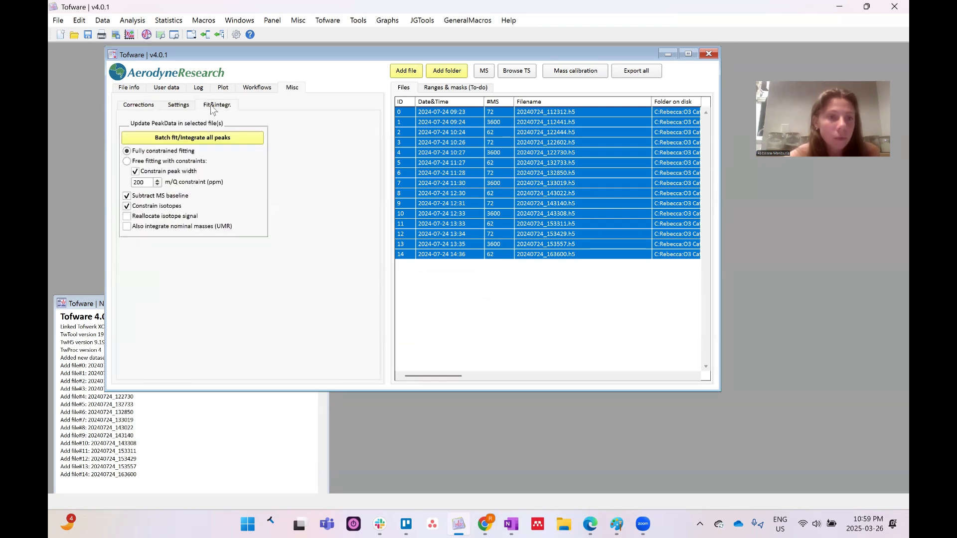
click(186, 107)
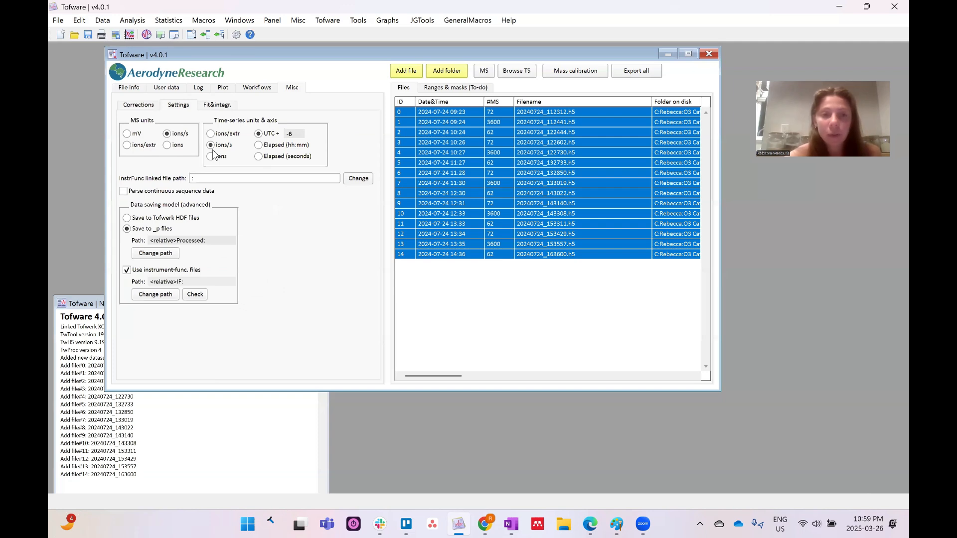
double_click(293, 132)
text(0)
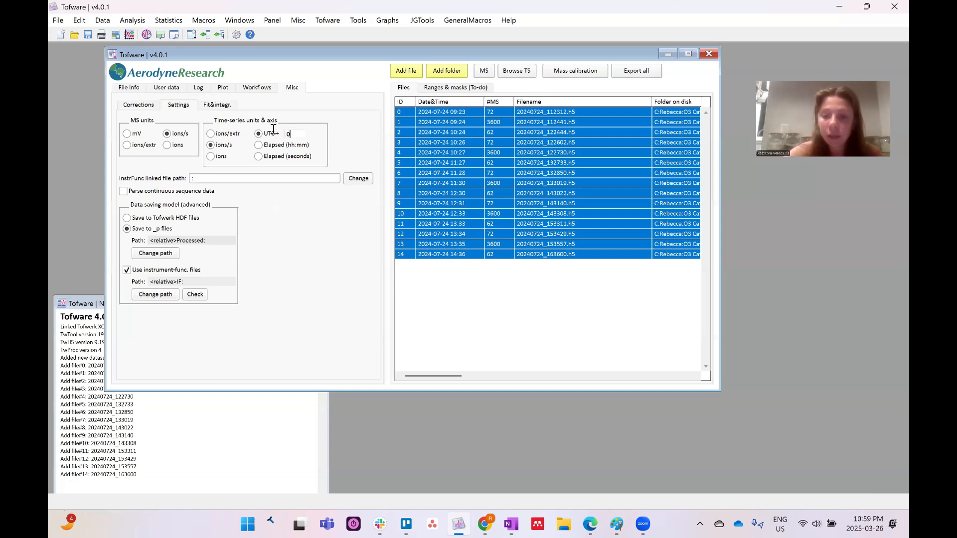
key(BackSpace)
text(-6)
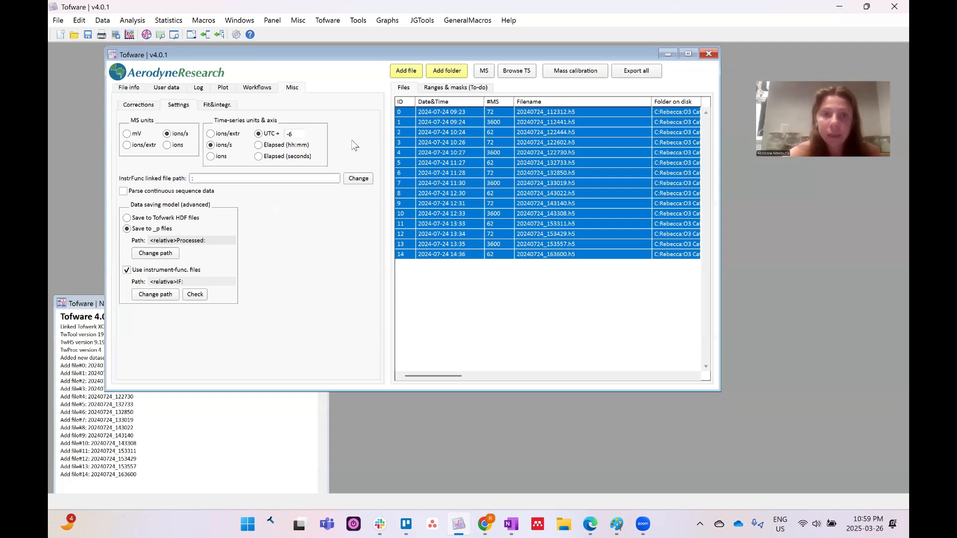
key(Return)
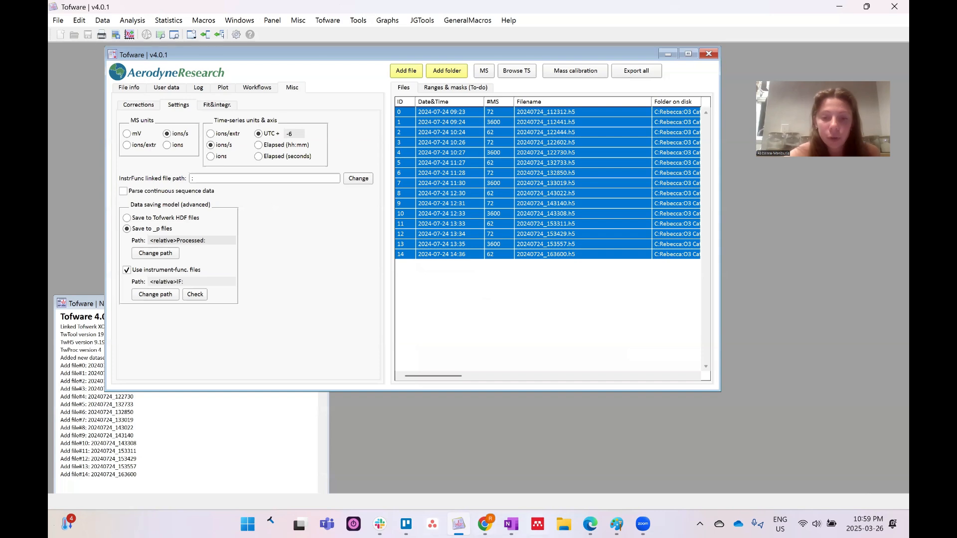
click(564, 524)
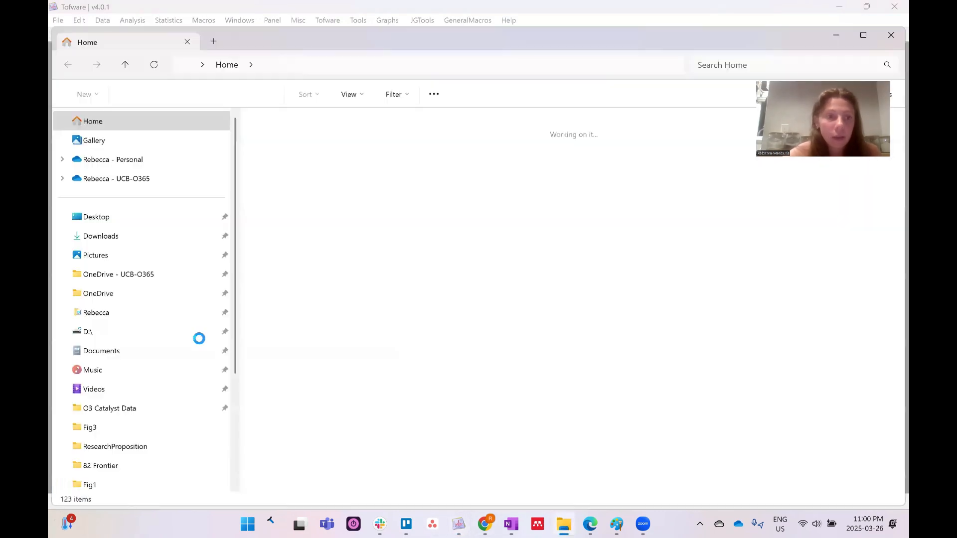
Navigate File Explorer to O3 Catalyst Data > 20240723 > Elf > 2024.07.29
click(155, 313)
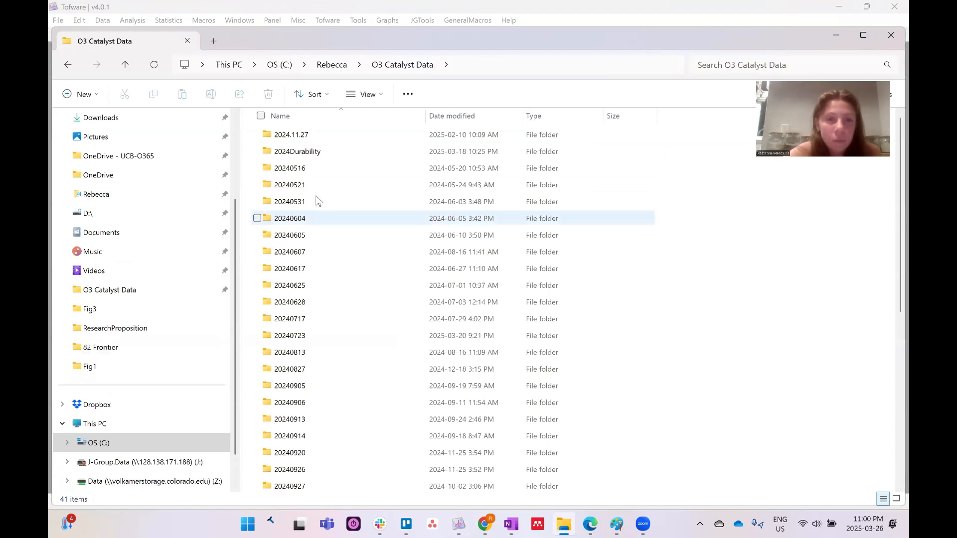
double_click(308, 336)
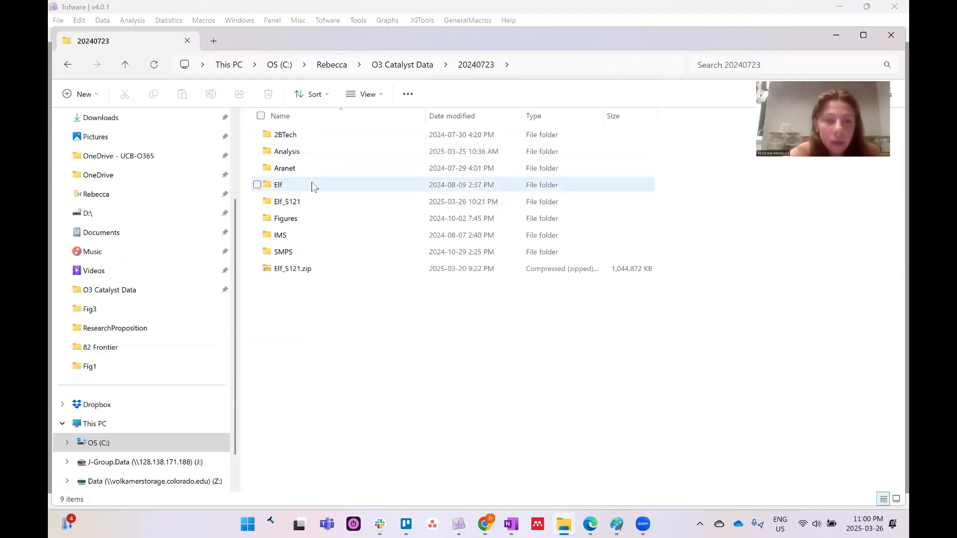
double_click(312, 183)
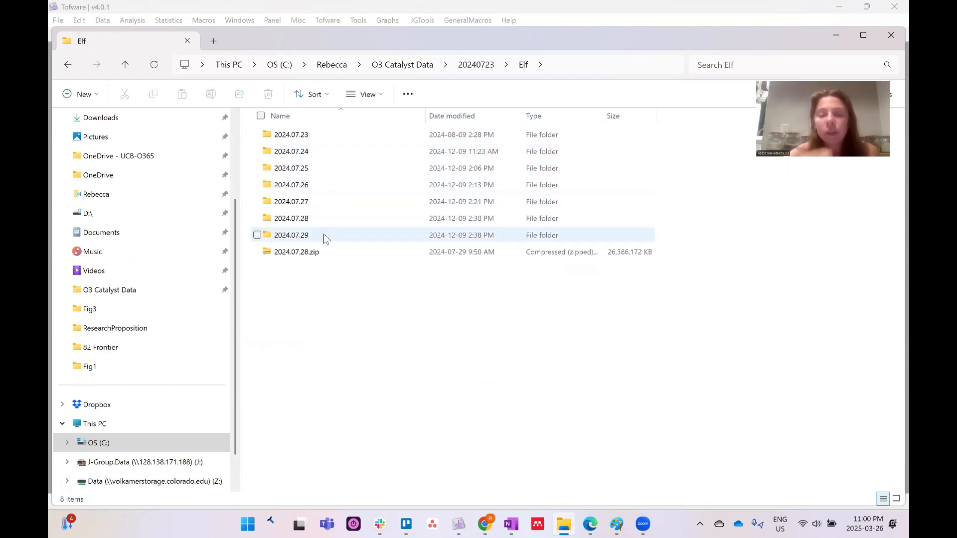
mouse_move(324, 234)
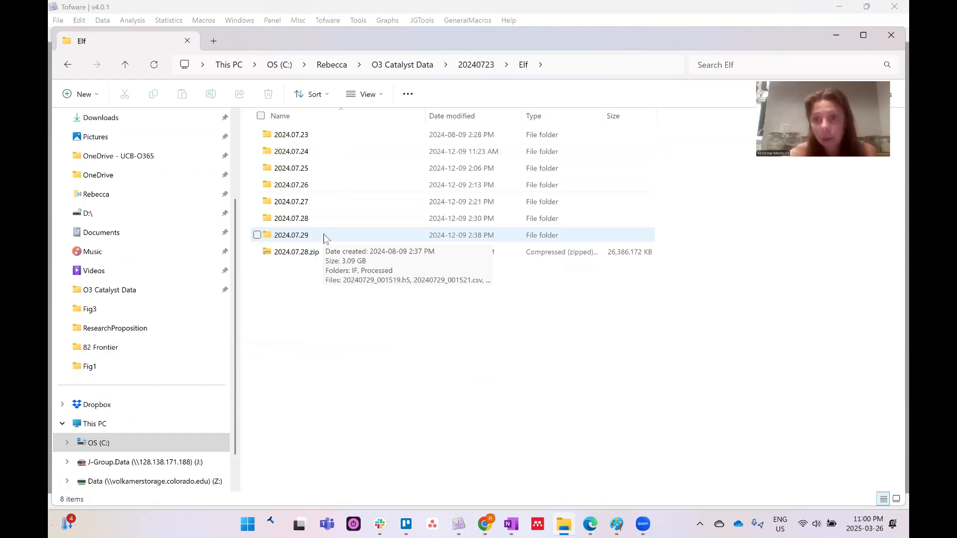
double_click(324, 234)
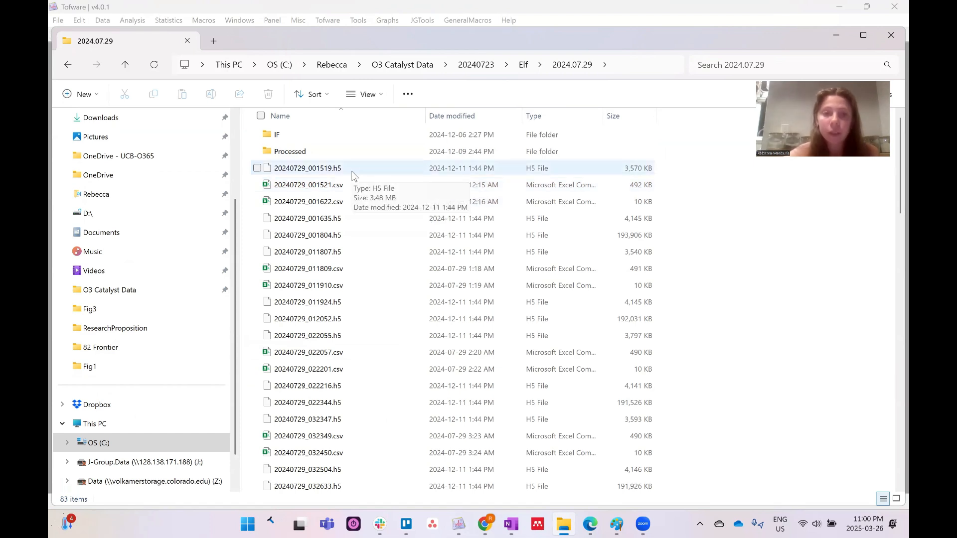
Inspect the IF folder, return to 2024.07.29, and close File Explorer
click(336, 133)
double_click(301, 138)
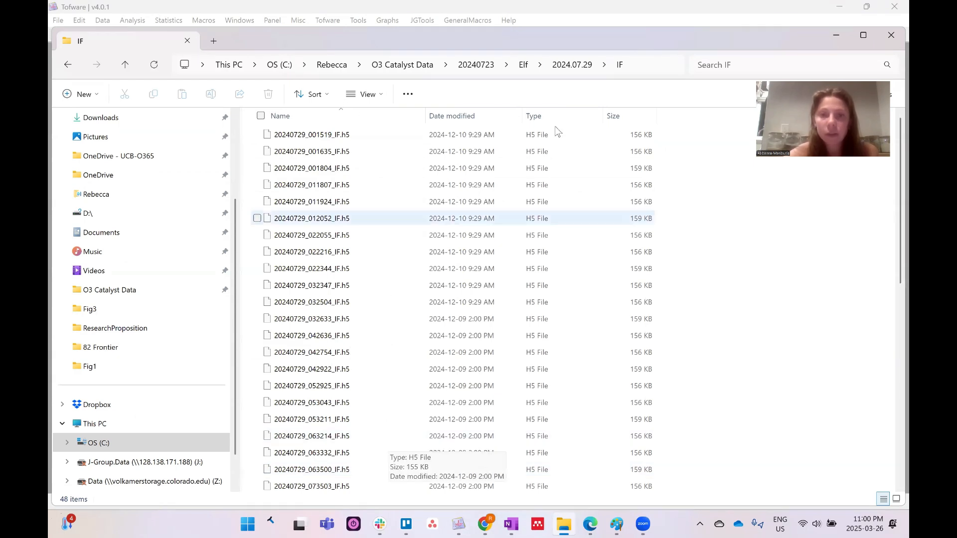
click(570, 65)
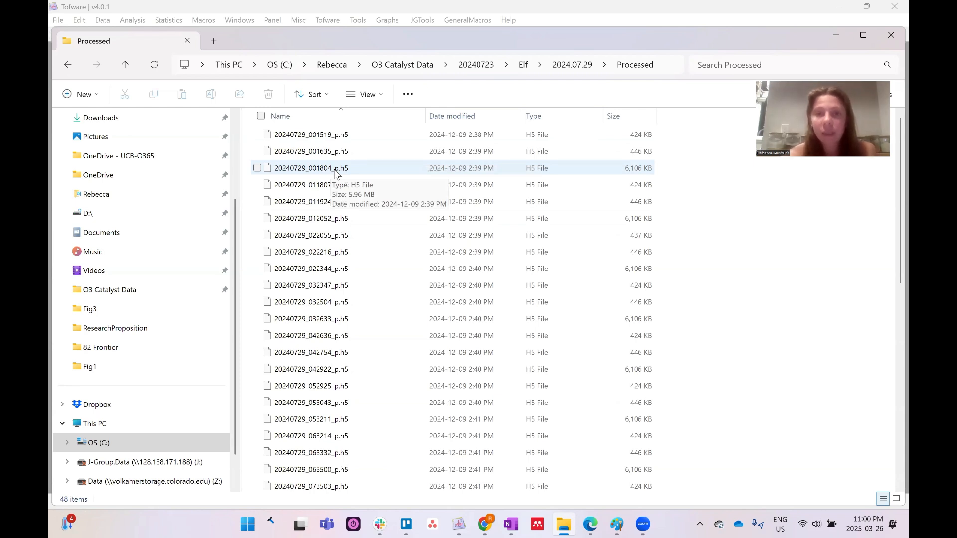
click(885, 37)
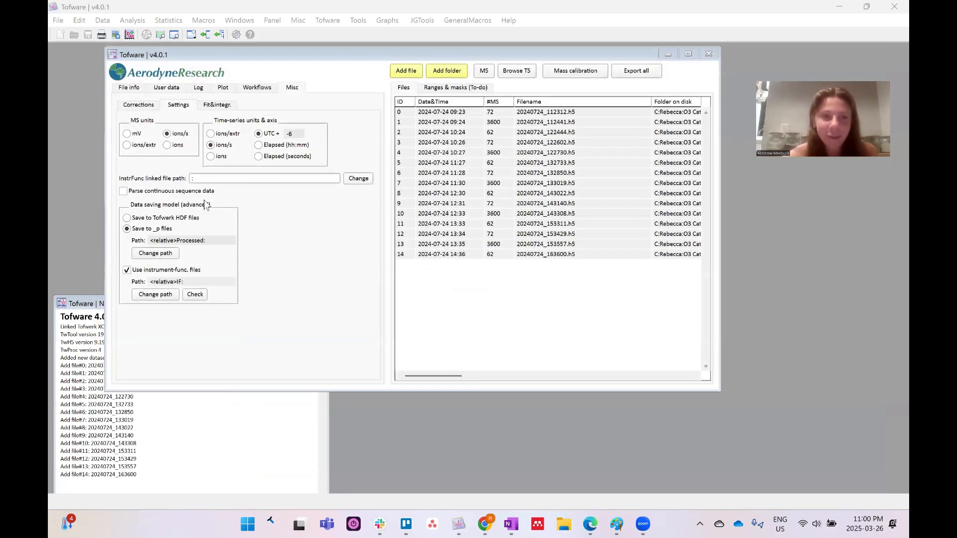
Switch to the Workflows page and reveal the Load new... option under Change
click(249, 94)
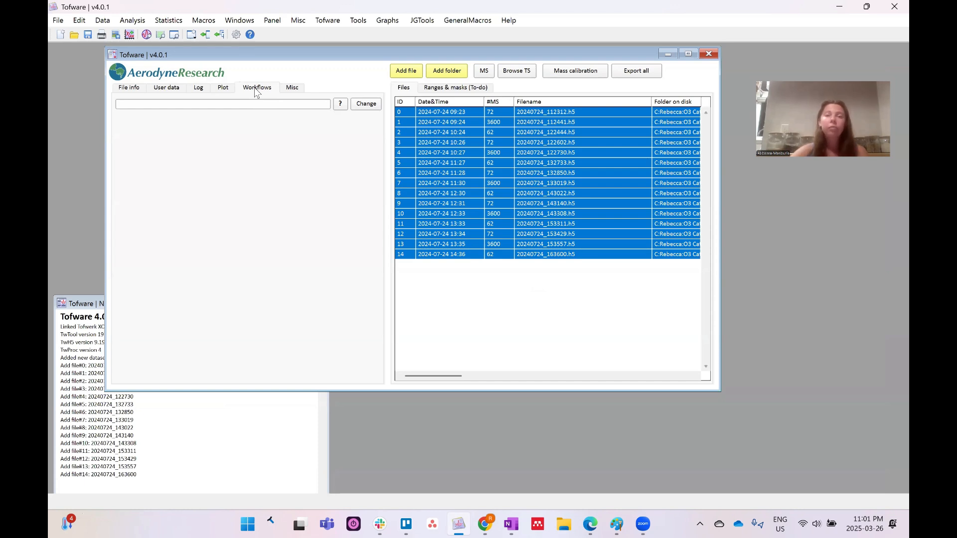
click(364, 111)
Choose Load new... and browse Documents > WaveMetrics > Igor Pro 9 User Files > IPF_WORKFLOWS
click(381, 118)
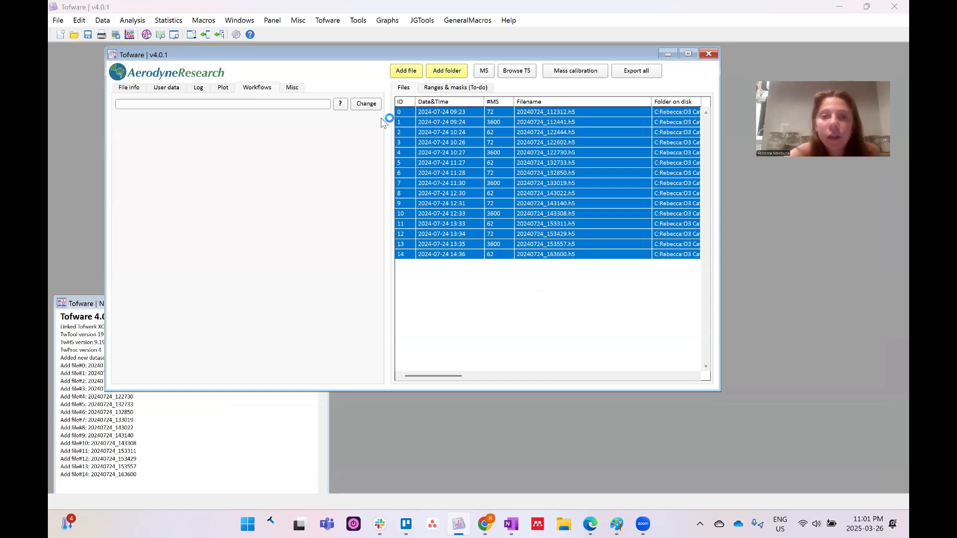
scroll(132, 196, up, 10)
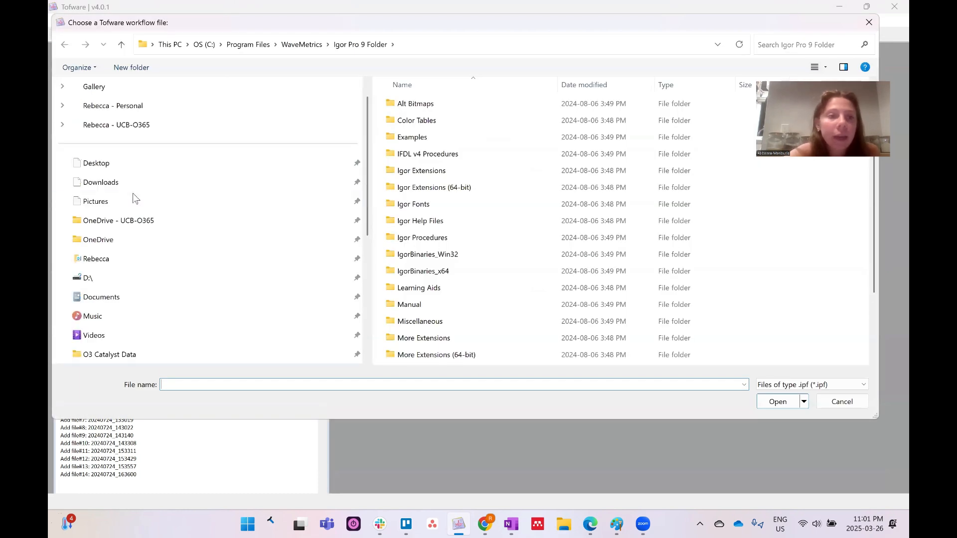
click(129, 262)
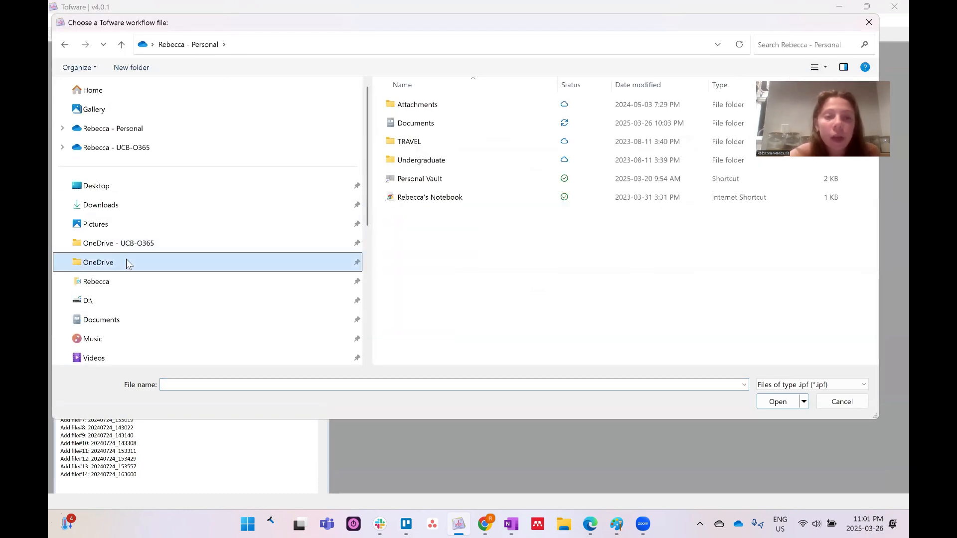
click(482, 124)
double_click(482, 124)
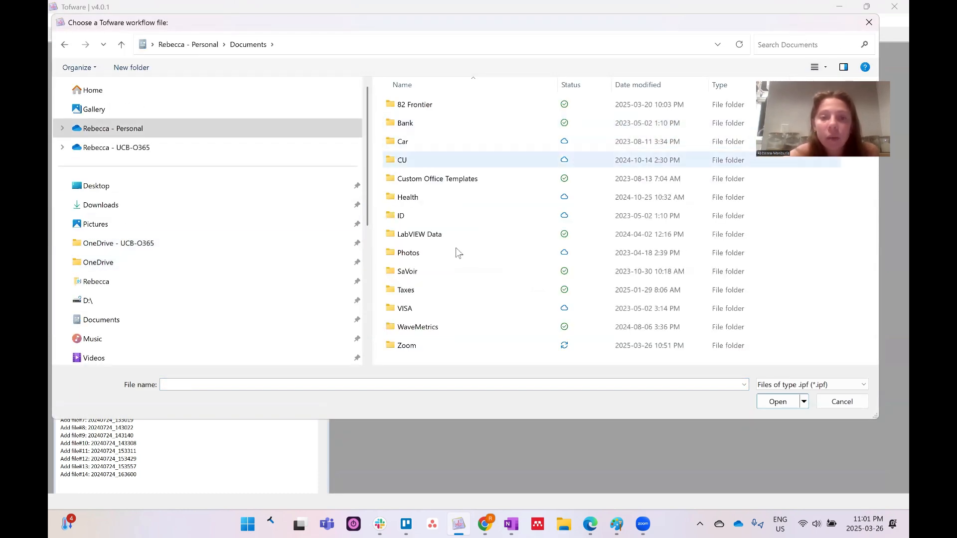
double_click(427, 327)
double_click(489, 106)
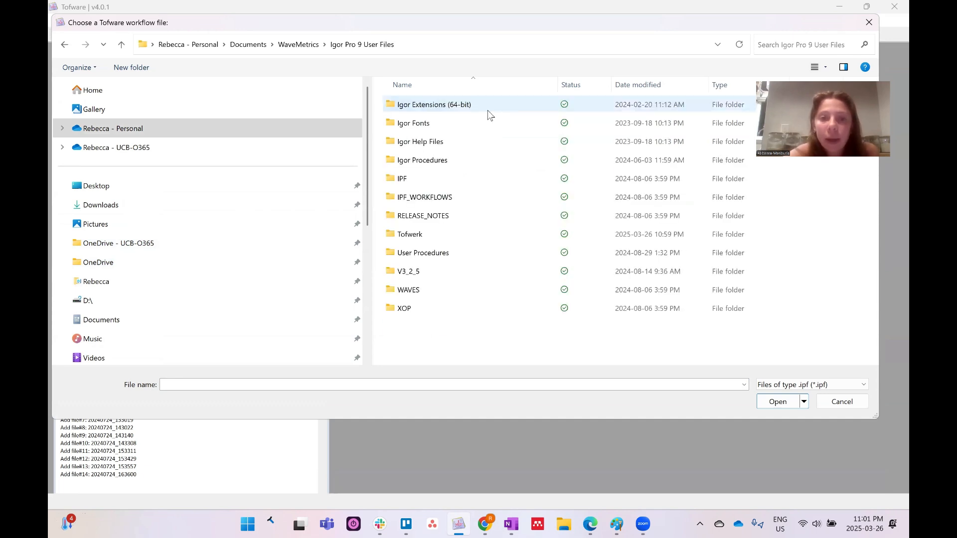
double_click(463, 194)
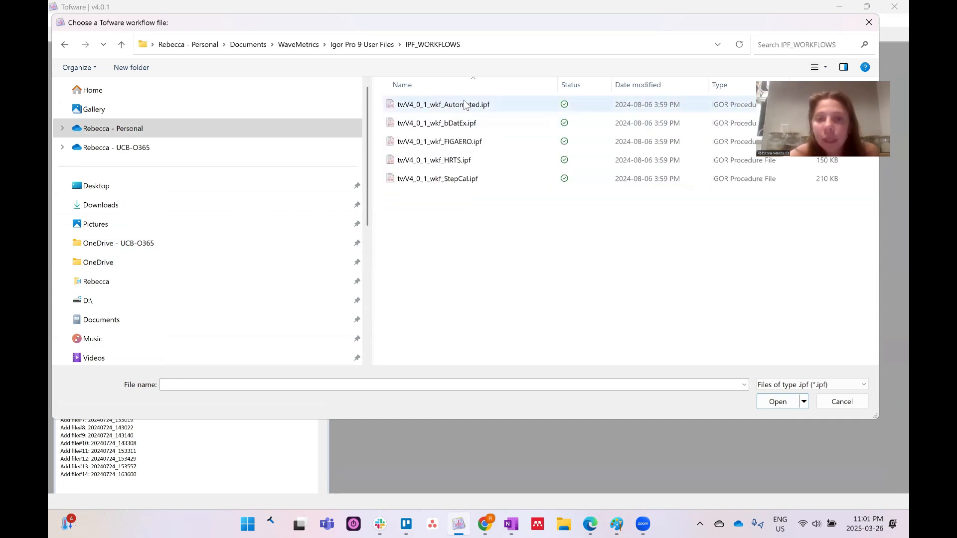
Look inside V3_2_5 > V3_2_5, then cancel the chooser without picking a workflow
click(363, 45)
double_click(423, 271)
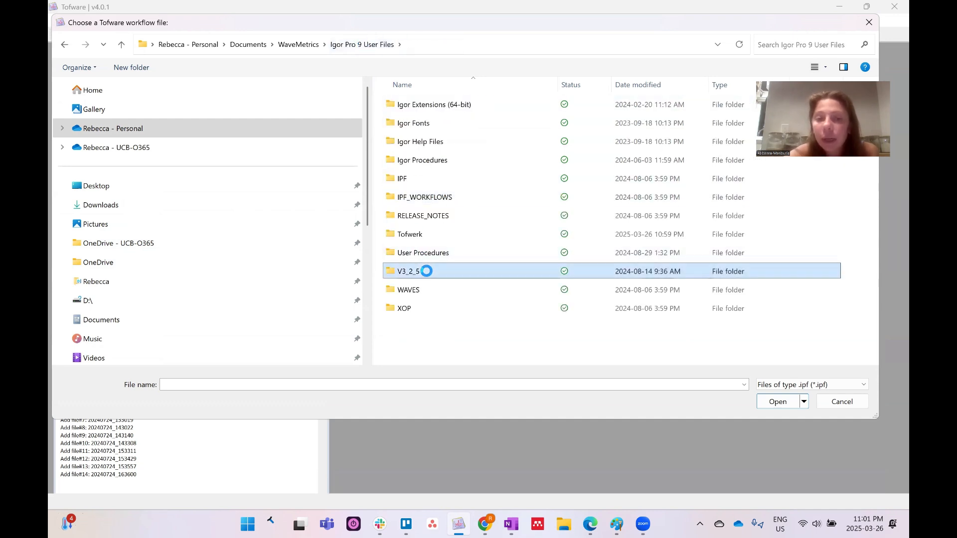
double_click(433, 105)
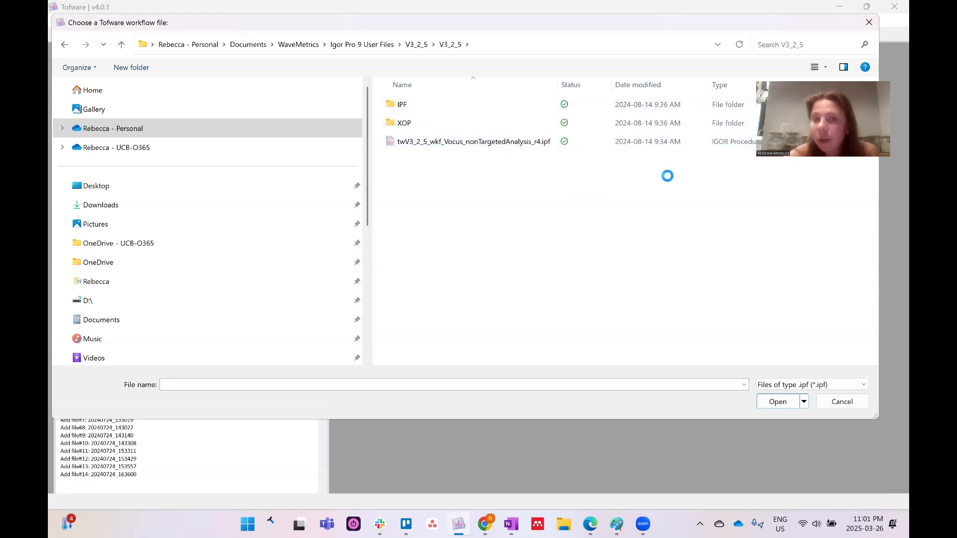
click(850, 408)
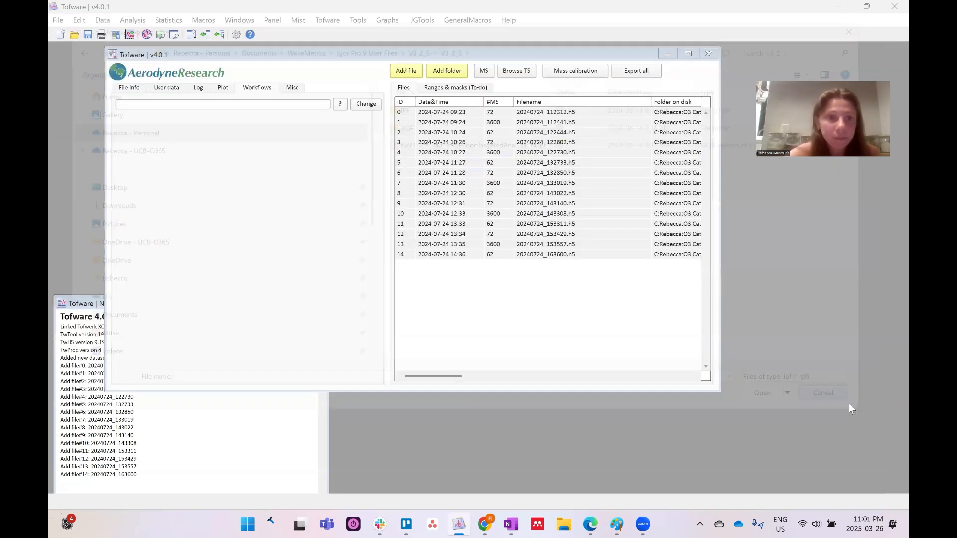
Under Misc > Fit&Integr., enable 'Also integrate nominal masses (UMR)' alongside fully constrained fitting
click(222, 88)
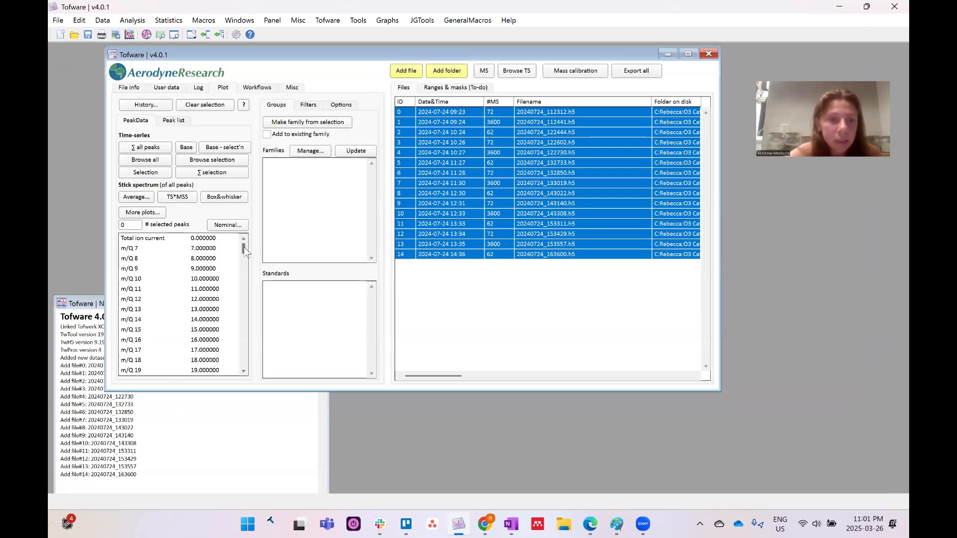
mouse_move(243, 247)
mouse_down()
mouse_move(245, 375)
mouse_move(250, 240)
mouse_up()
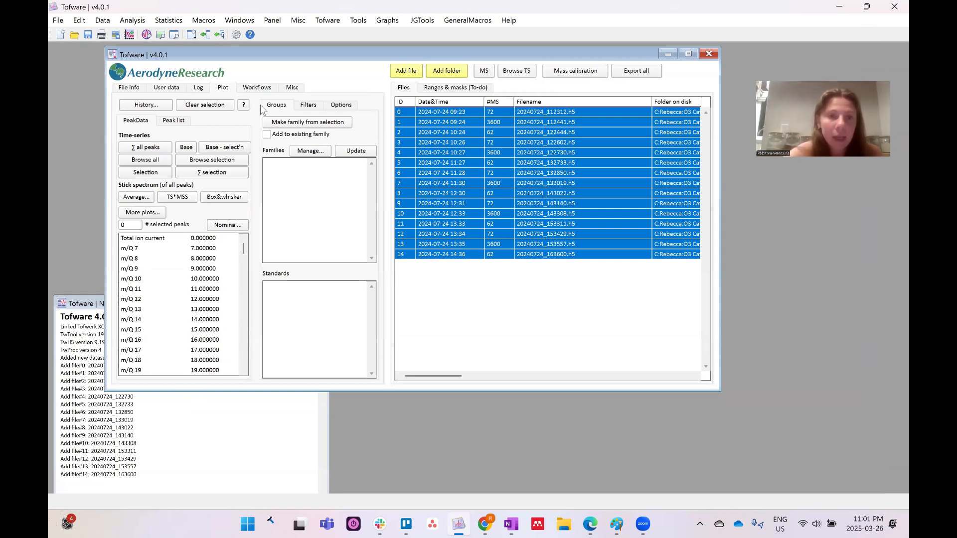
click(293, 88)
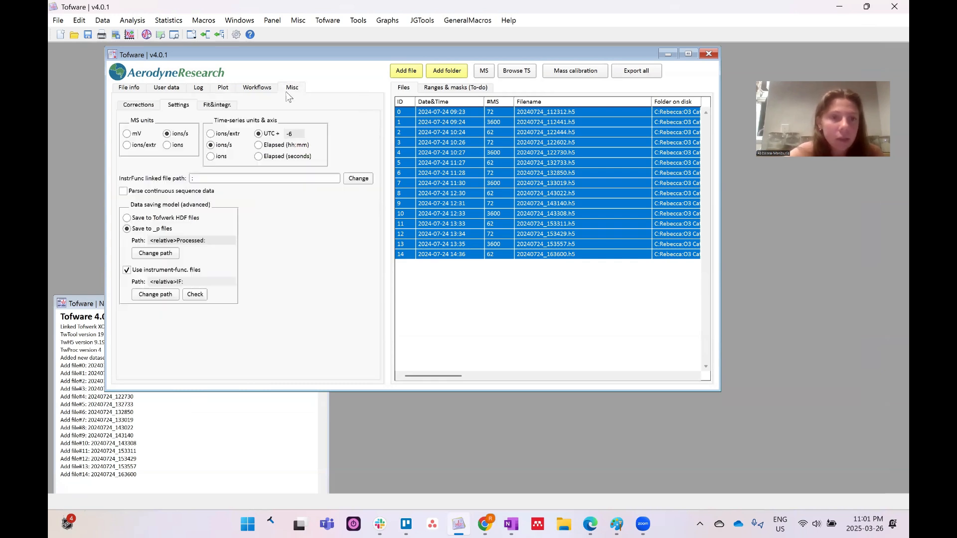
click(219, 108)
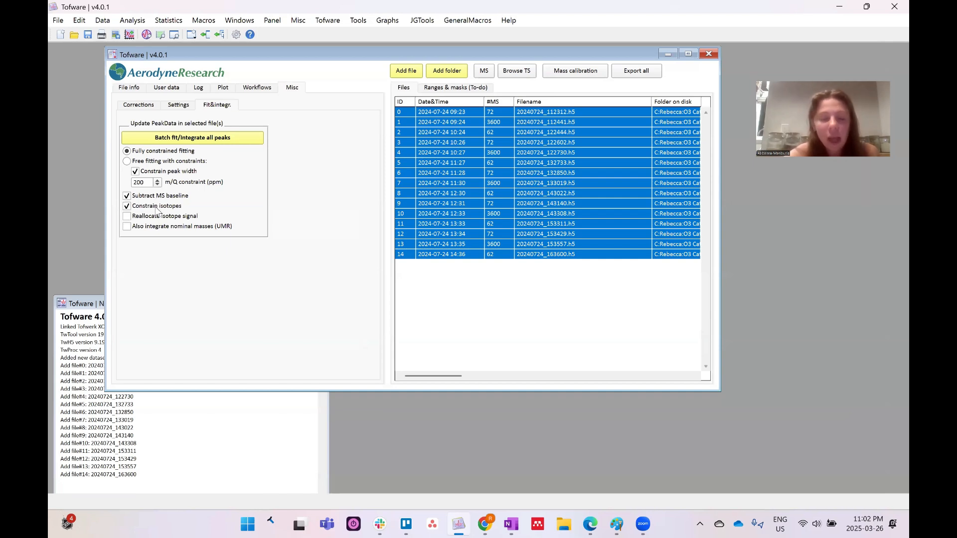
click(127, 227)
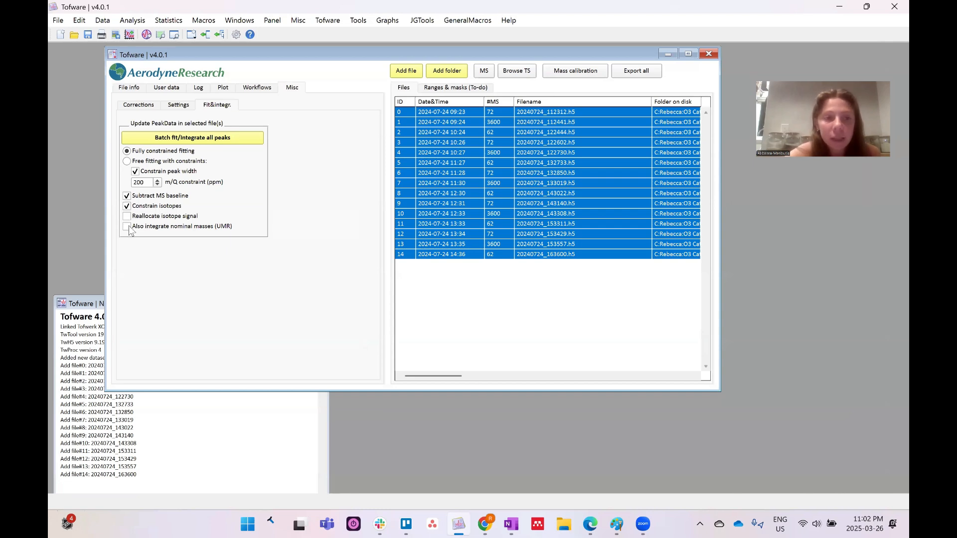
Run Batch fit/integrate all peaks, then switch to the CHEM-5121 slides at Homework 13.4
click(181, 138)
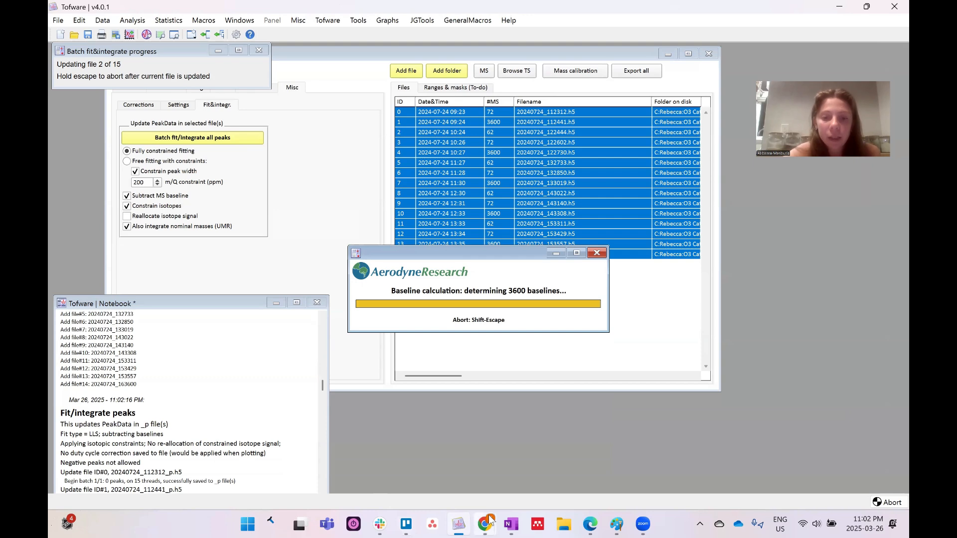
mouse_move(490, 520)
click(503, 481)
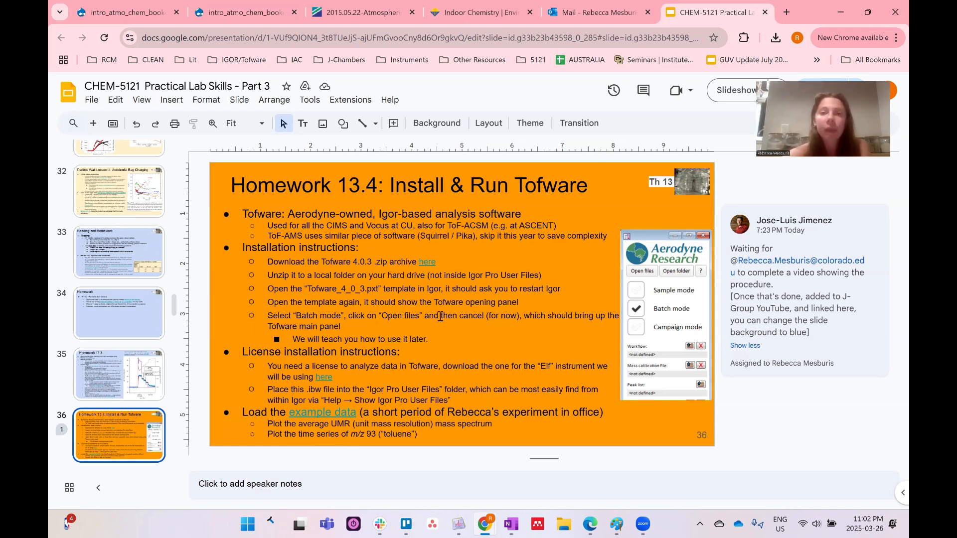
Load the pasted PTR Library Google Sheets address in a new browser tab
click(786, 13)
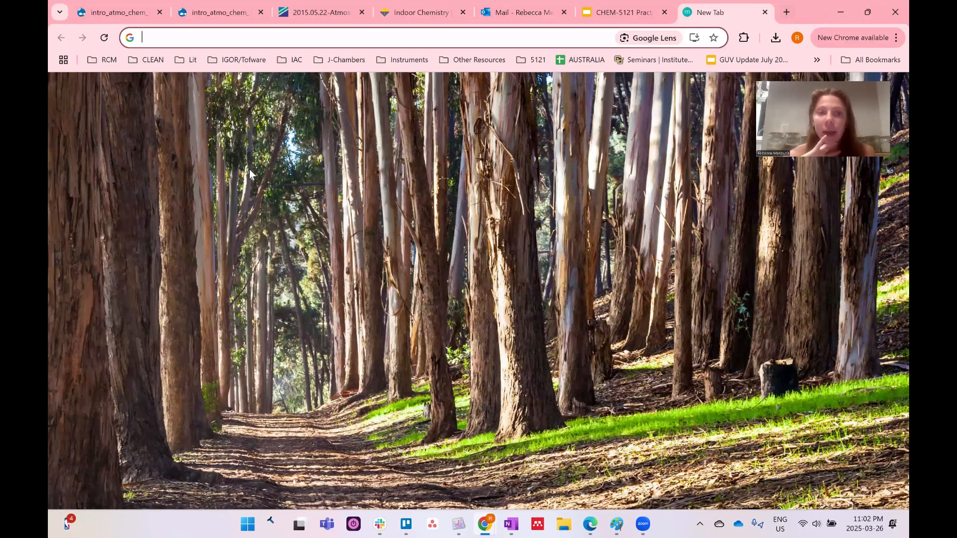
key(Return)
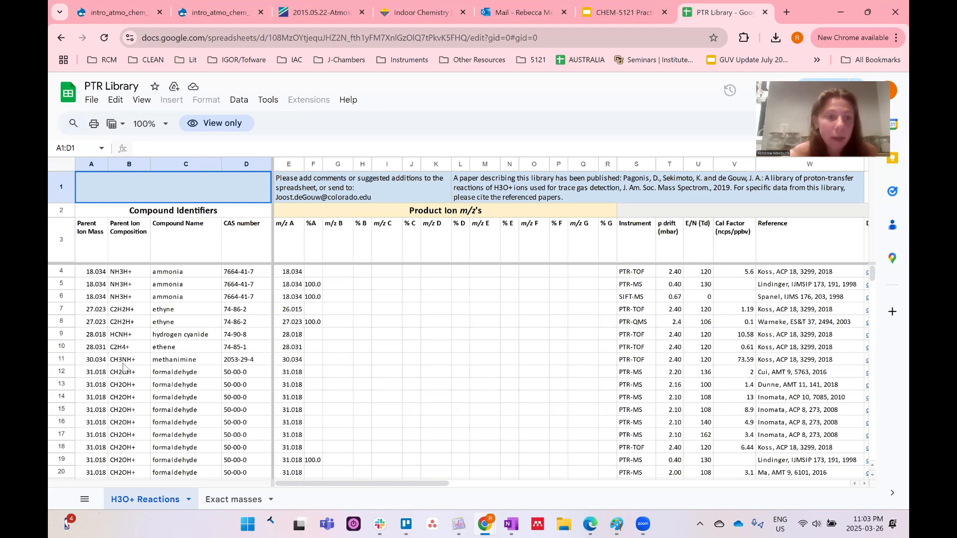
Find the m/z 93 rows, select the chloroacetone entry, then close the PTR Library tab
scroll(124, 374, down, 20)
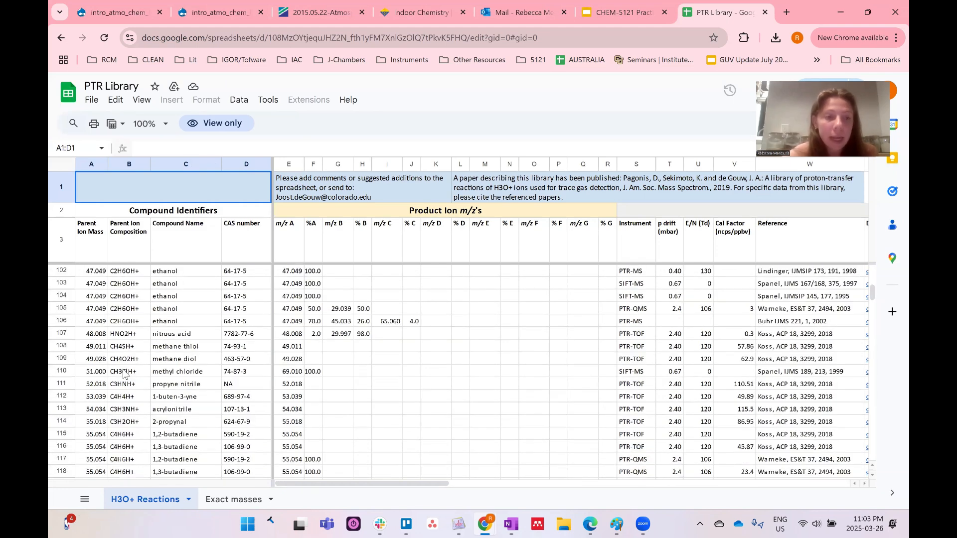
scroll(124, 374, down, 20)
scroll(125, 374, down, 20)
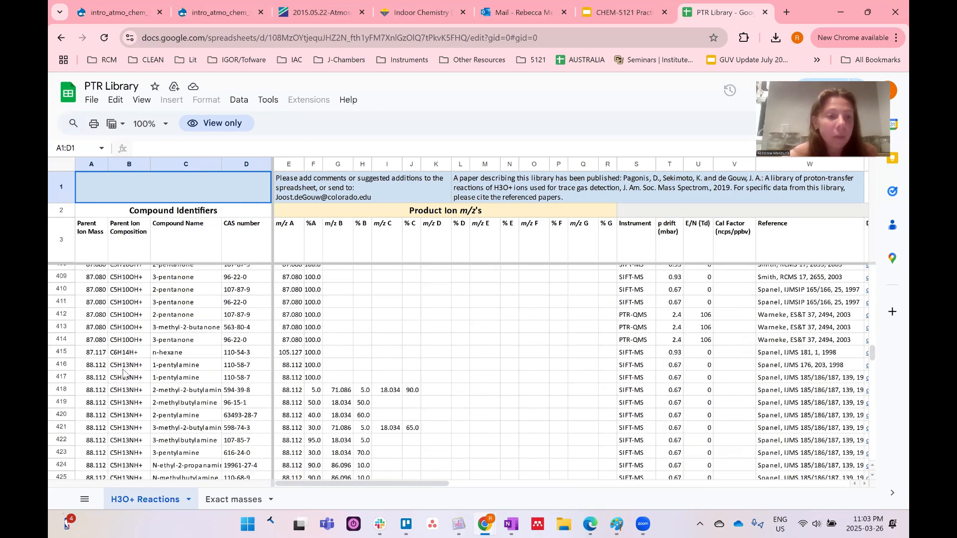
scroll(124, 374, down, 20)
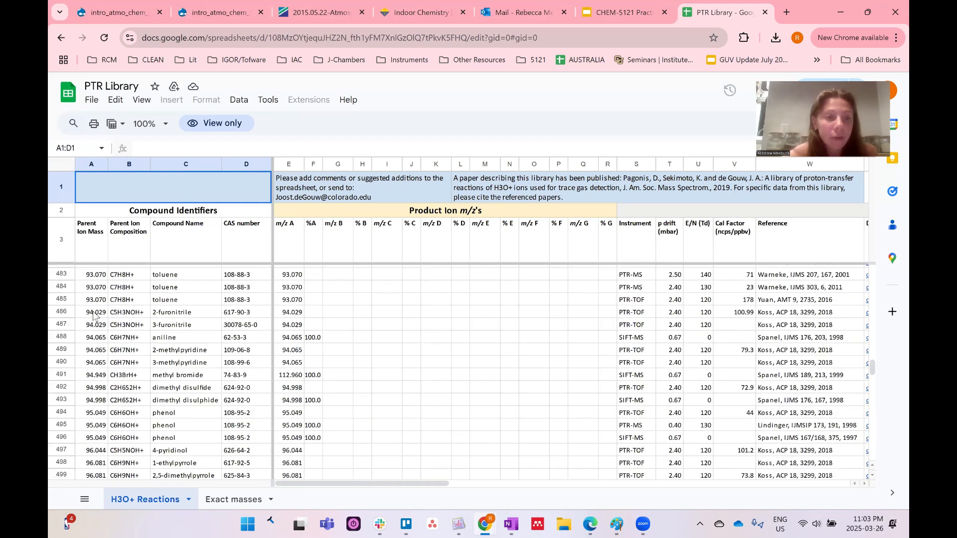
scroll(192, 291, up, 3)
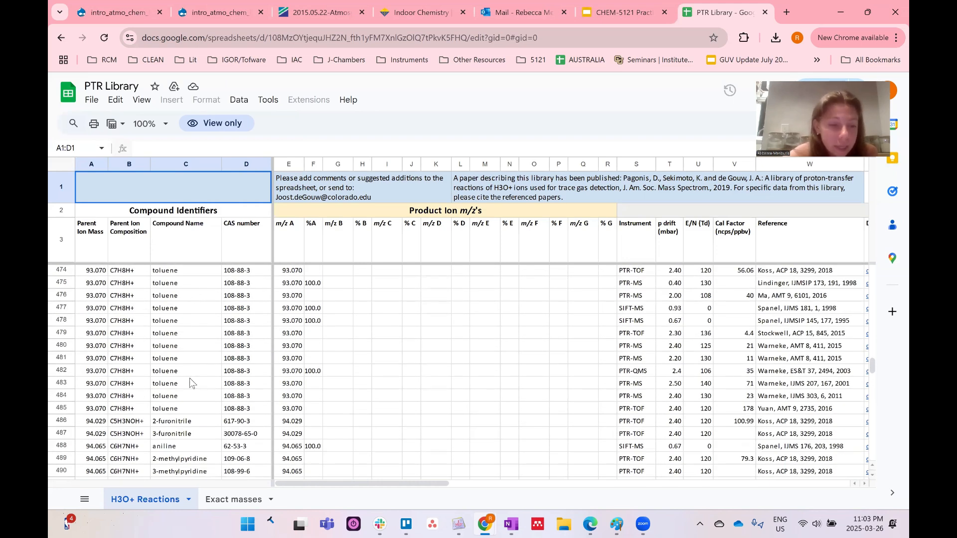
scroll(189, 378, up, 2)
scroll(189, 378, up, 4)
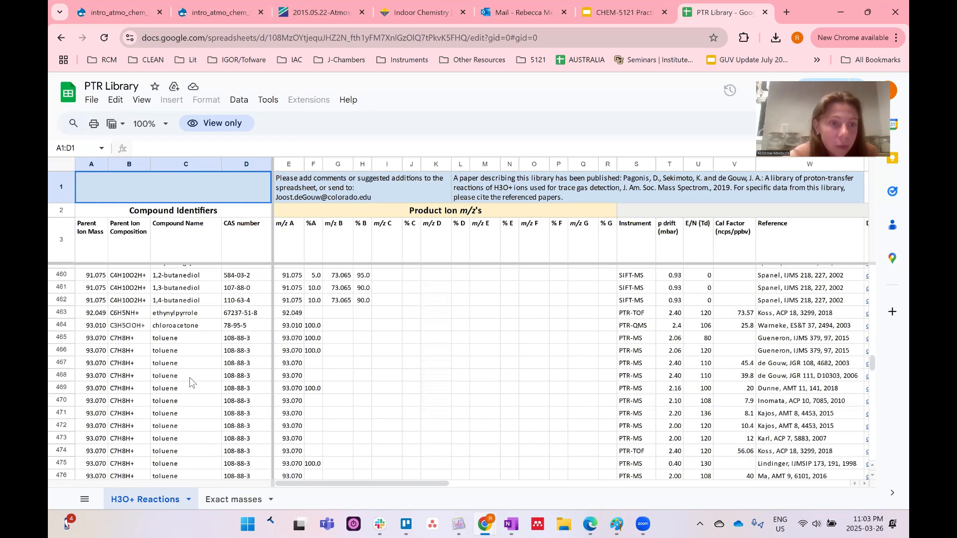
drag(95, 326, 177, 328)
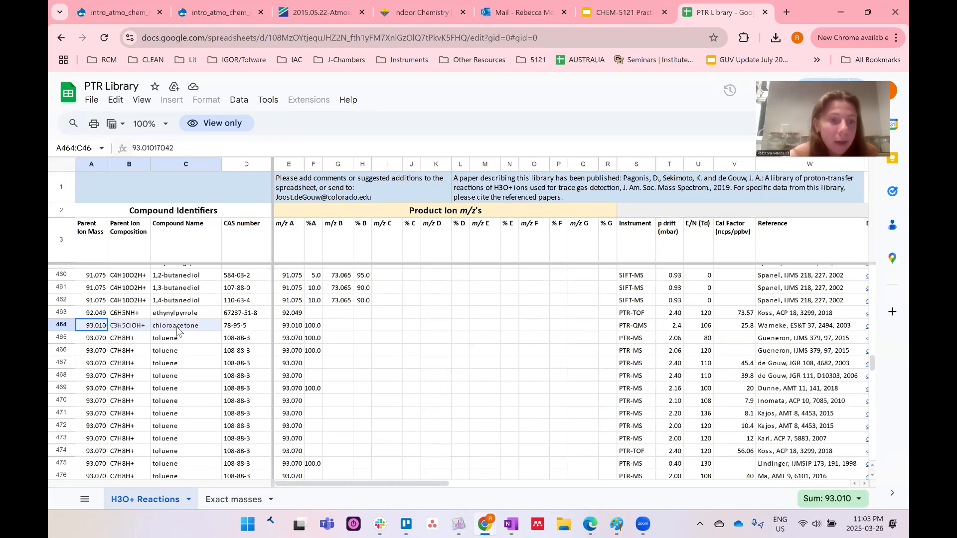
click(177, 328)
scroll(183, 395, down, 3)
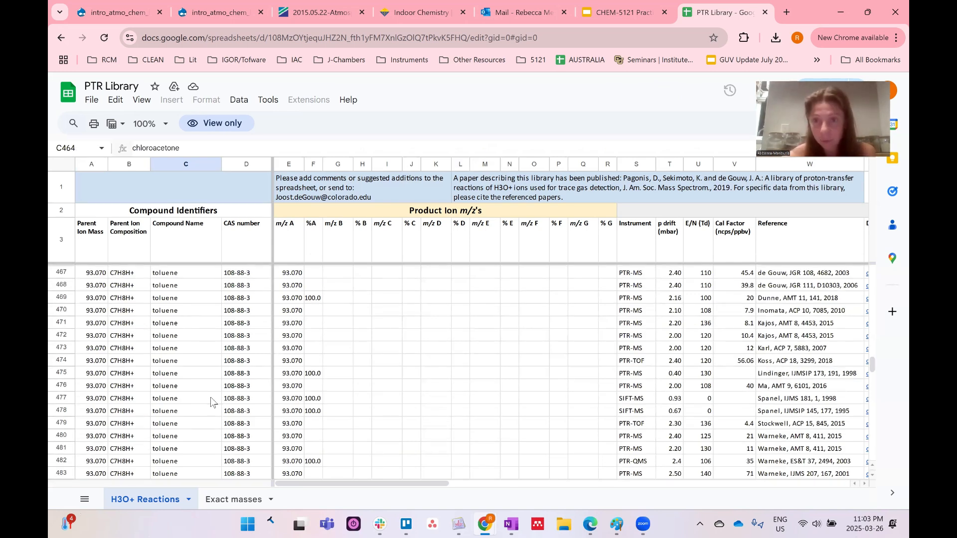
click(765, 12)
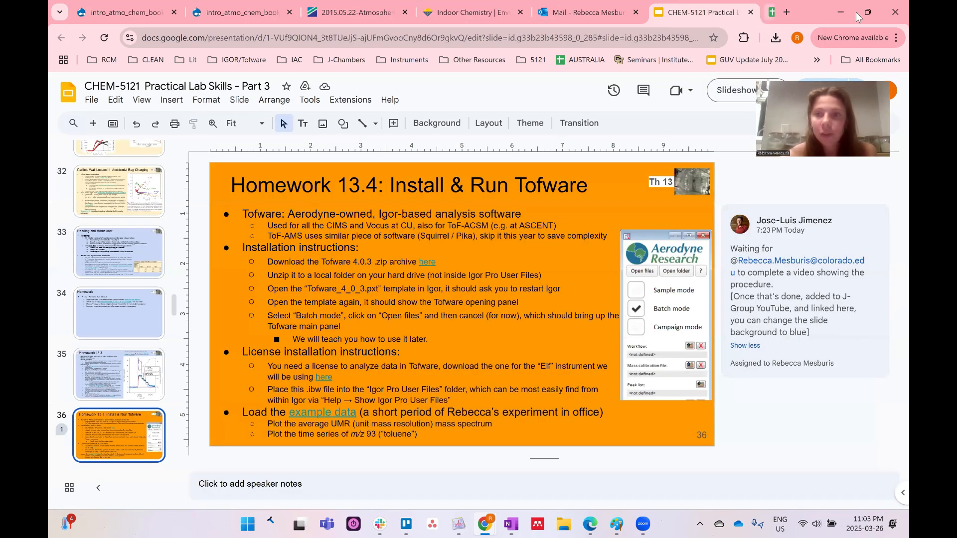
Minimize Chrome to return to Tofware and show the Plot page's m/Q peak list
click(840, 13)
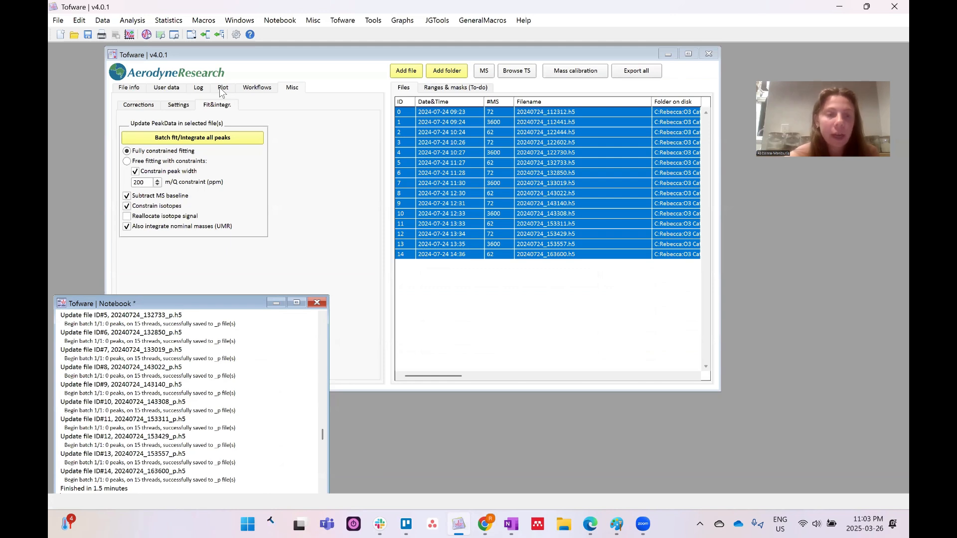
click(222, 89)
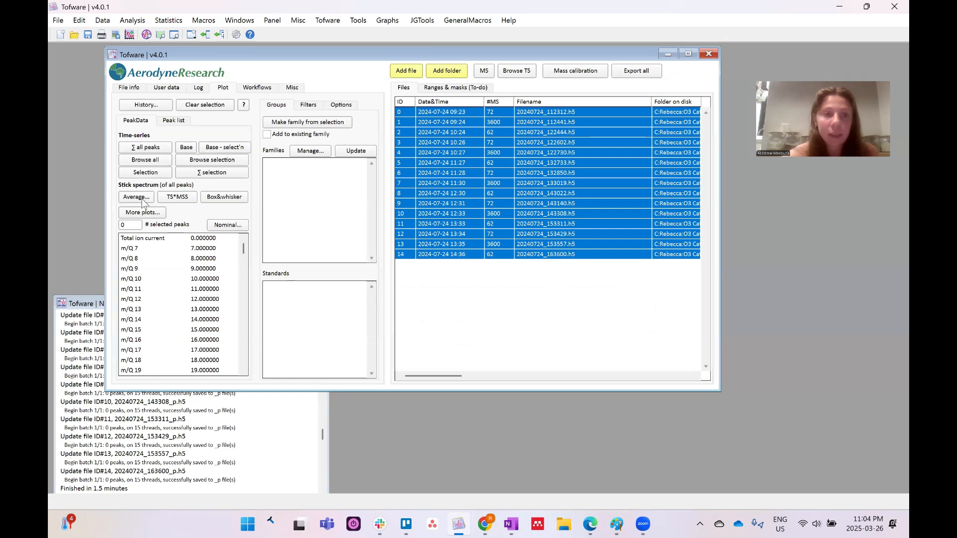
Plot an Average stick spectrum using UMR data (391) peaks instead of HR data
click(136, 197)
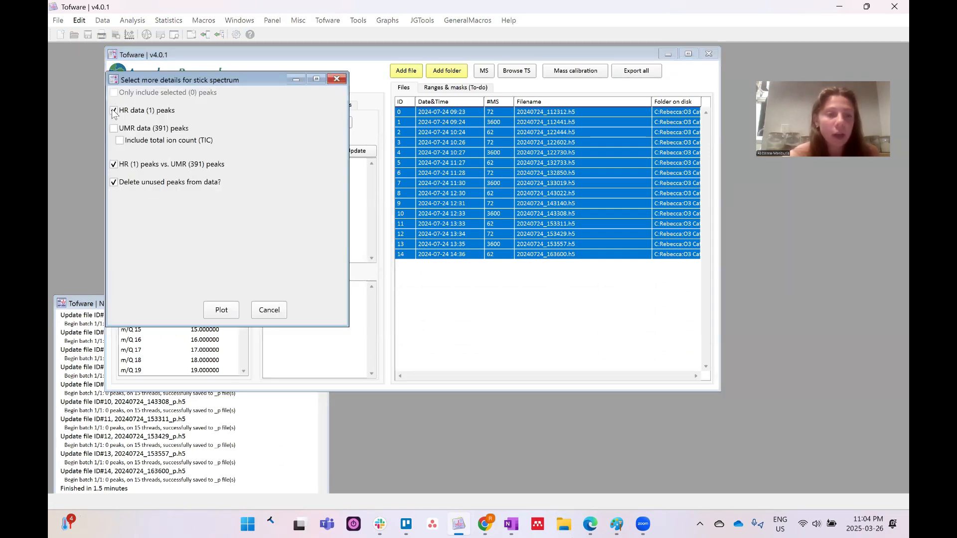
click(114, 165)
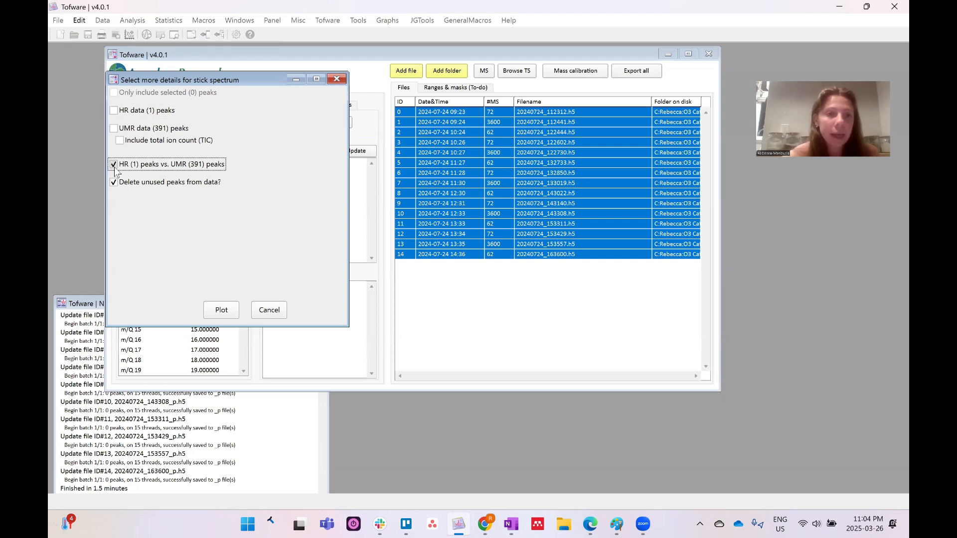
click(115, 129)
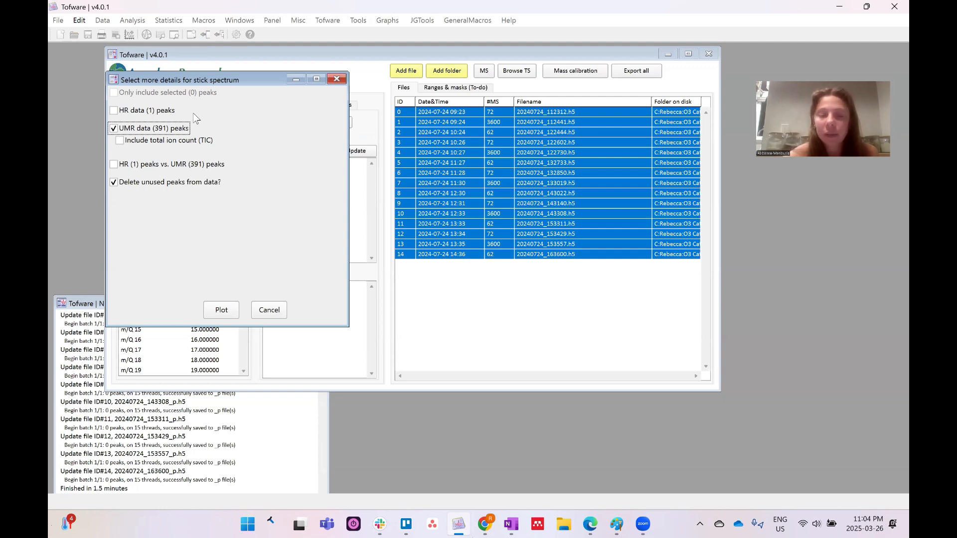
click(224, 311)
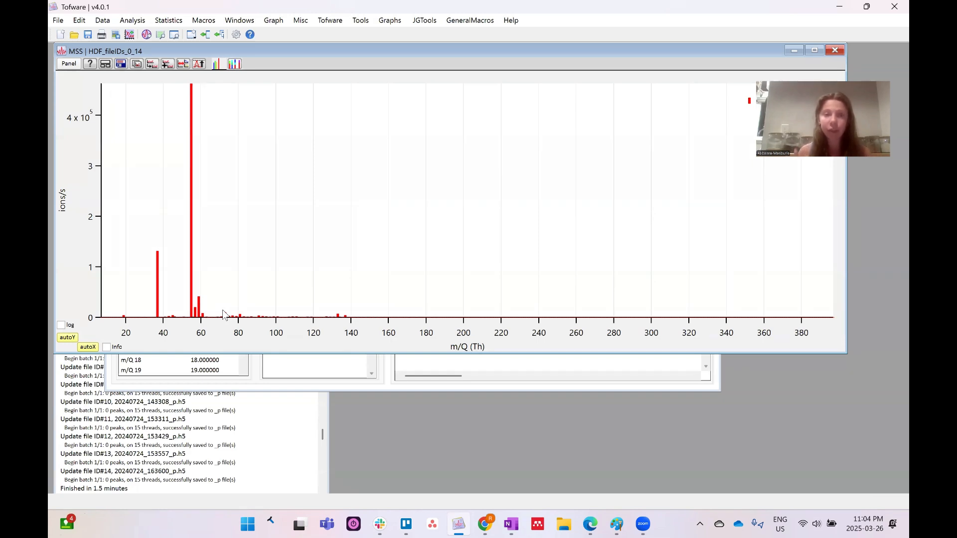
Show the cursor readout and put cursor A on the m/Q 37 peak, reading 1.3094×10^5 ions/s
key(ctrl+i)
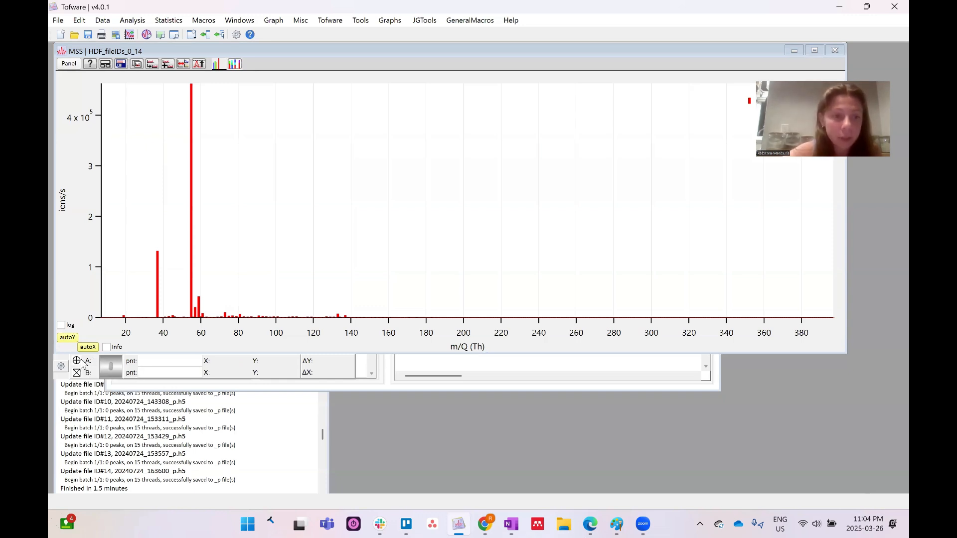
drag(76, 360, 194, 90)
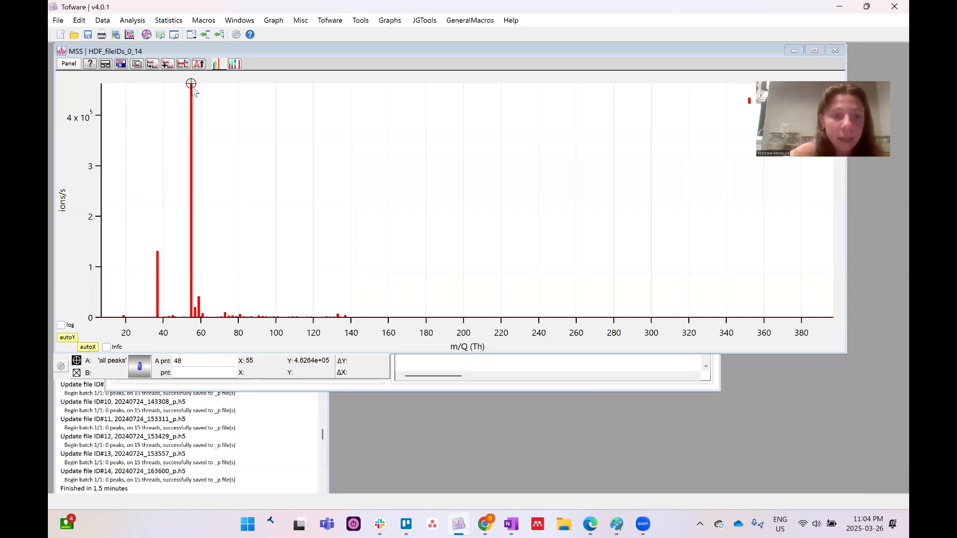
double_click(243, 364)
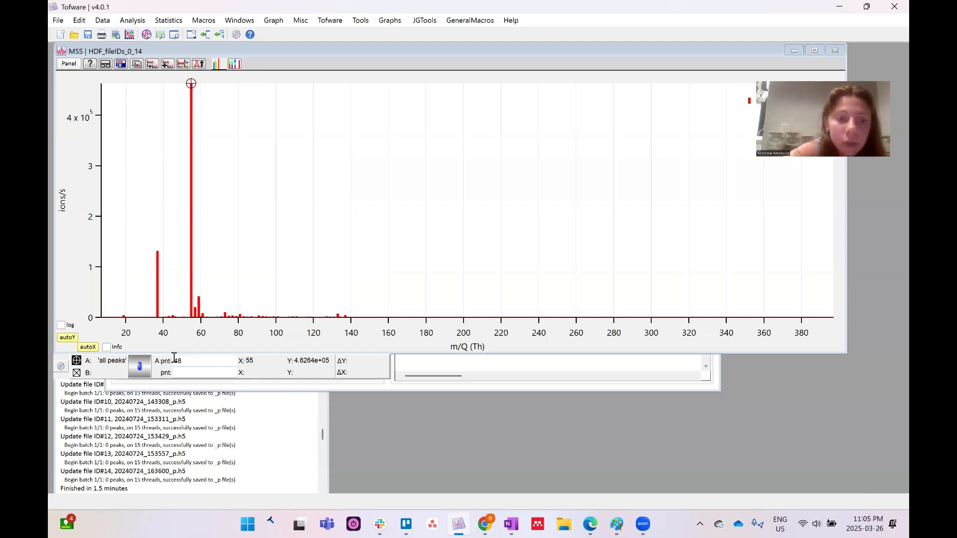
drag(361, 54, 715, 54)
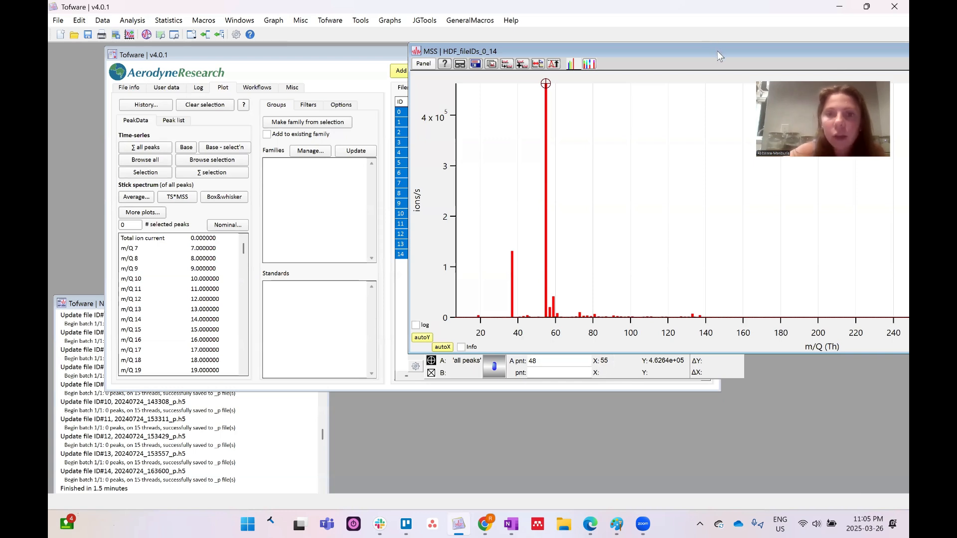
drag(717, 51, 458, 50)
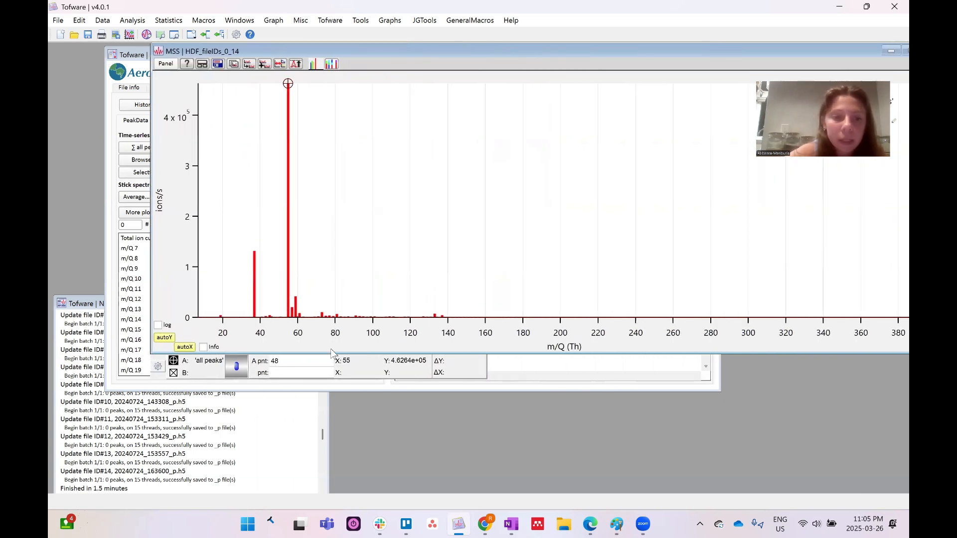
click(253, 253)
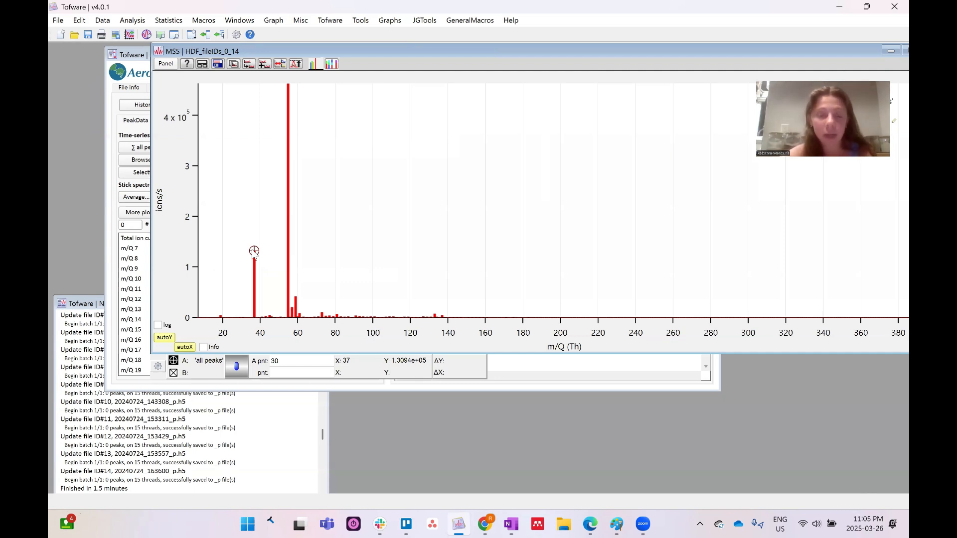
Show the stick trace in the Data Browser and select the MSS_all wave
right_click(289, 109)
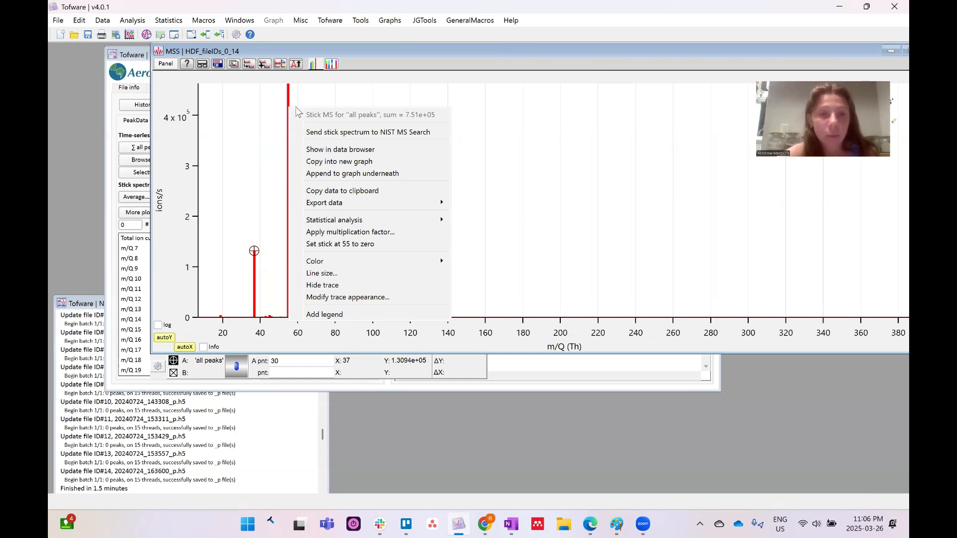
click(335, 149)
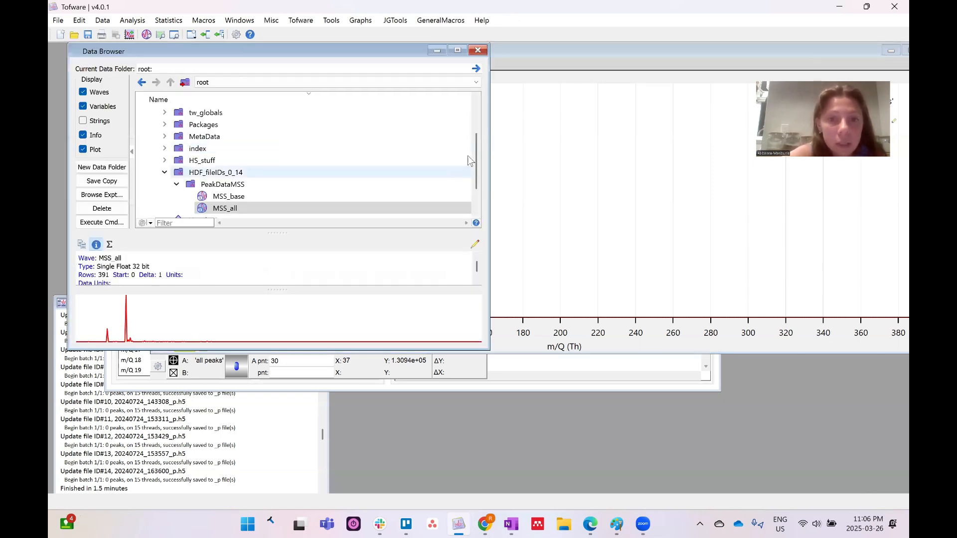
scroll(476, 156, down, 1)
click(226, 174)
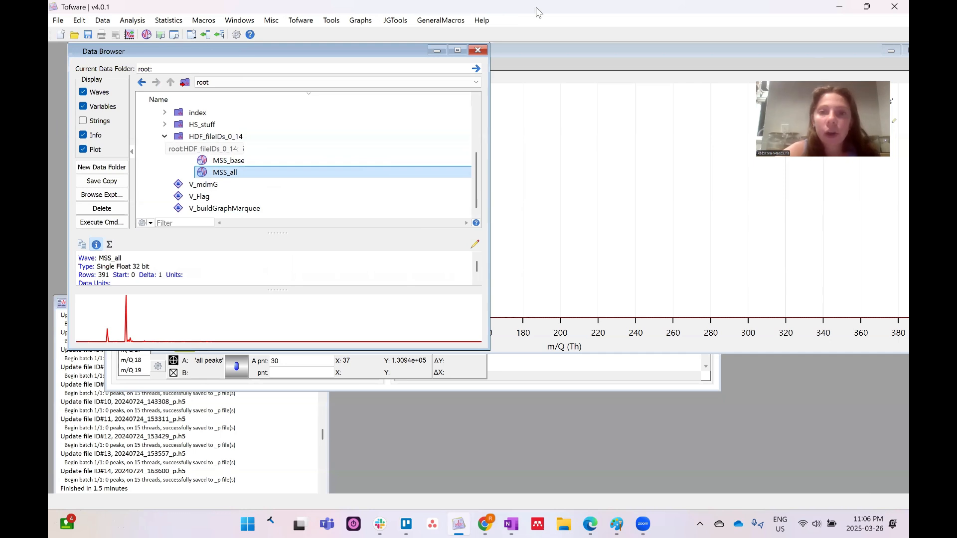
Close the original MSS stick-spectrum graph window
click(572, 48)
drag(853, 49, 743, 76)
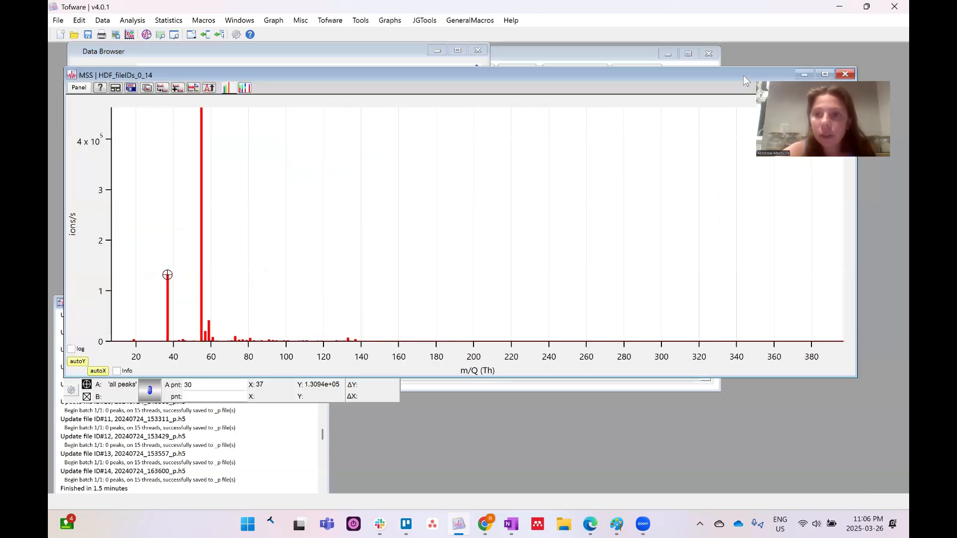
click(820, 75)
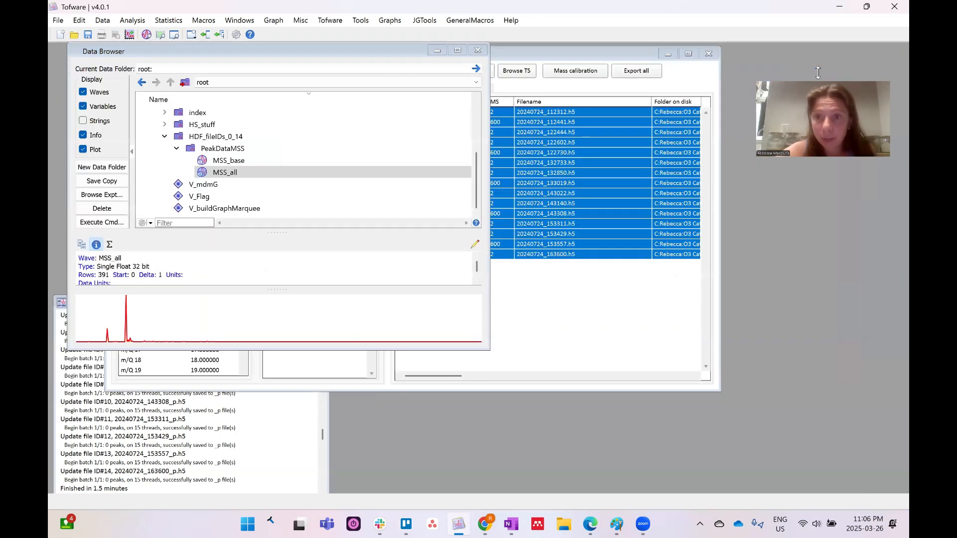
click(238, 20)
Make Graph0 of PeakDataMSS:MSS_all versus MSS_base, then move and enlarge its window
click(253, 33)
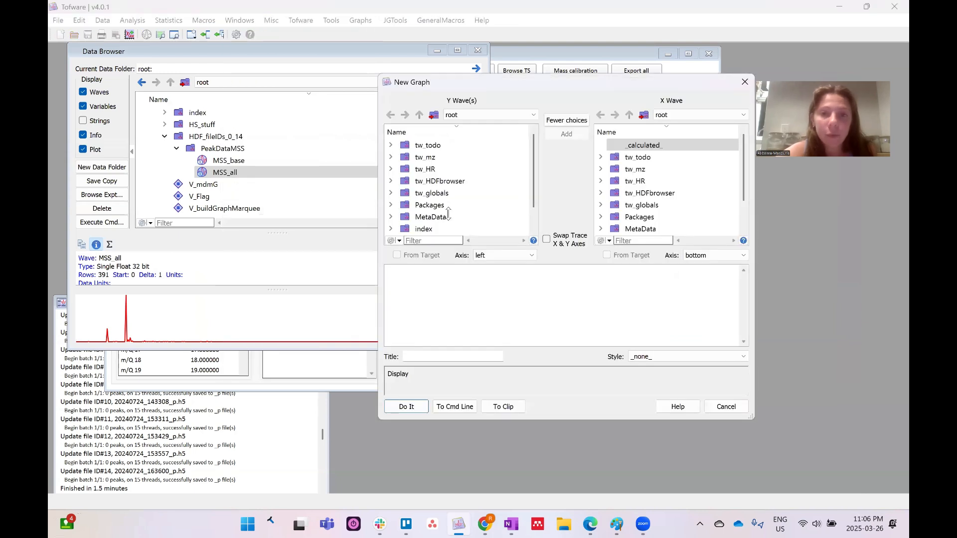
scroll(441, 186, down, 1)
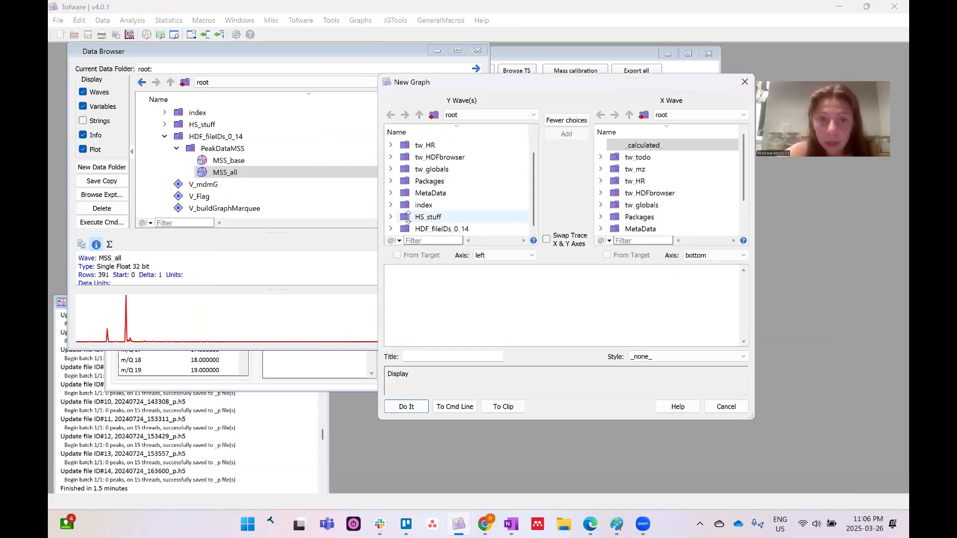
scroll(461, 124, down, 1)
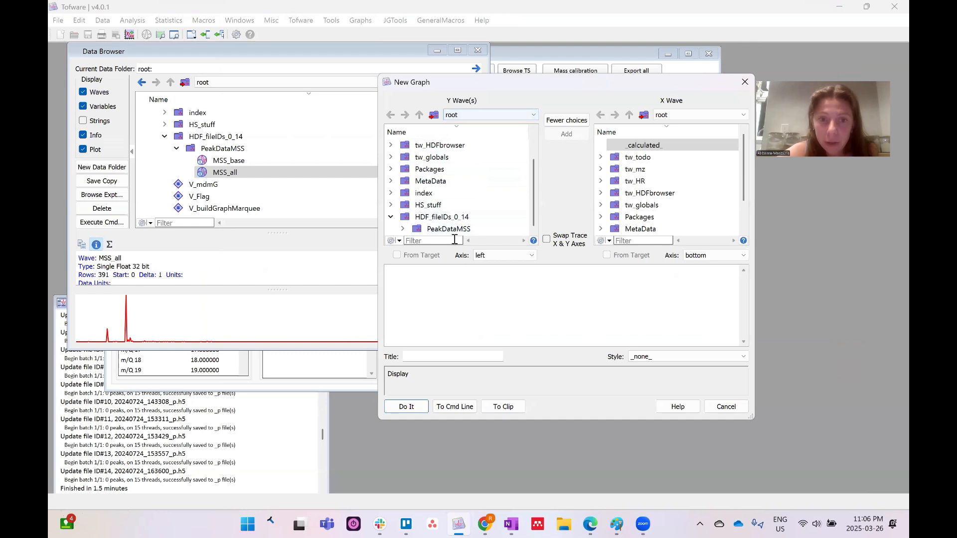
click(391, 229)
click(402, 228)
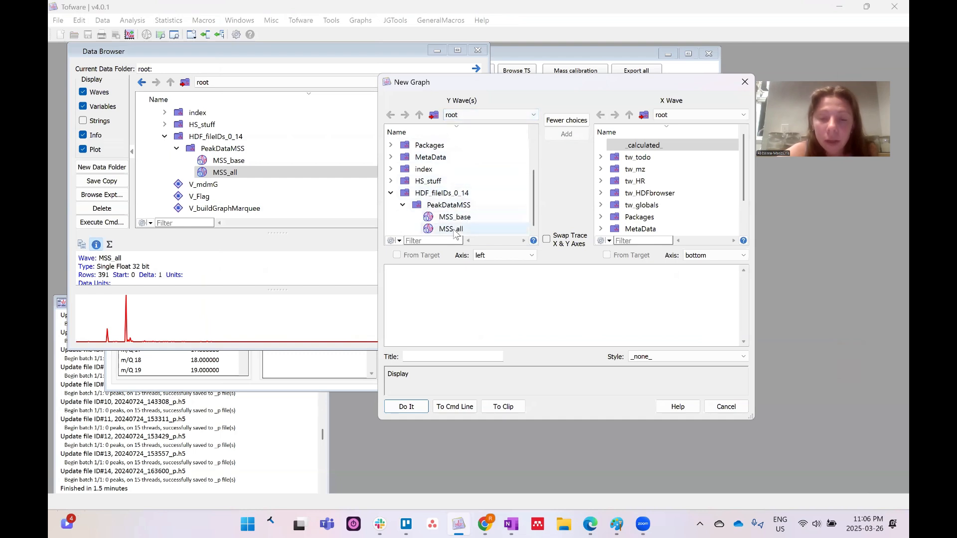
click(451, 229)
scroll(740, 171, down, 1)
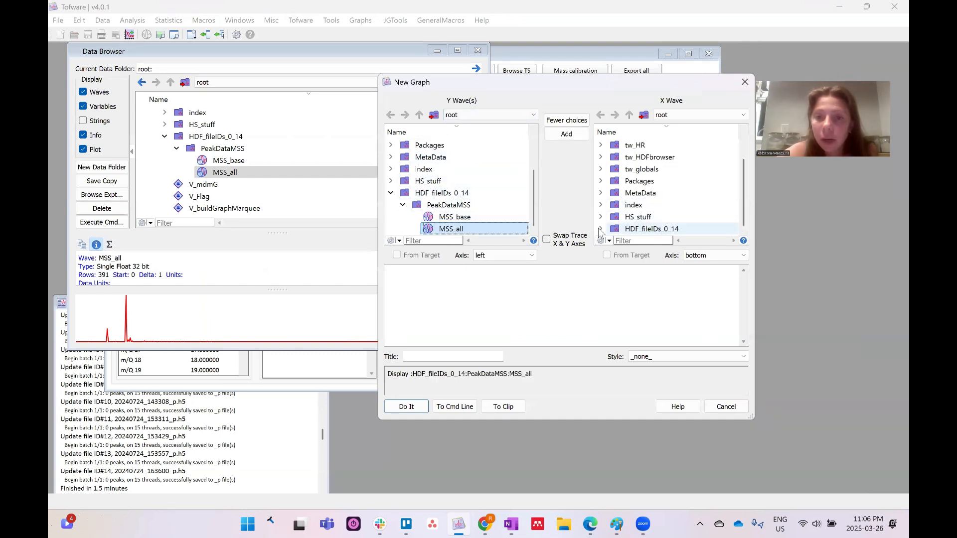
click(600, 229)
click(612, 229)
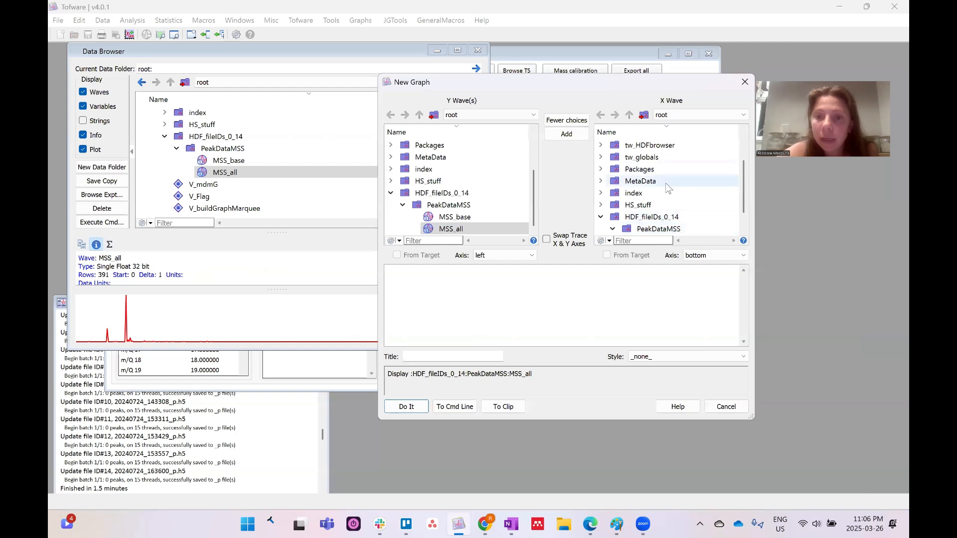
click(666, 221)
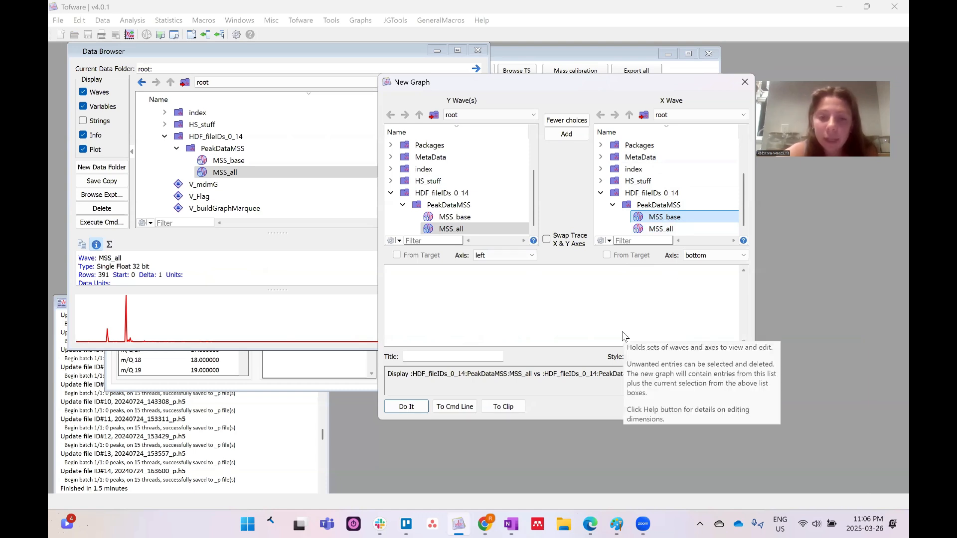
key(Return)
drag(320, 52, 416, 52)
drag(490, 225, 809, 402)
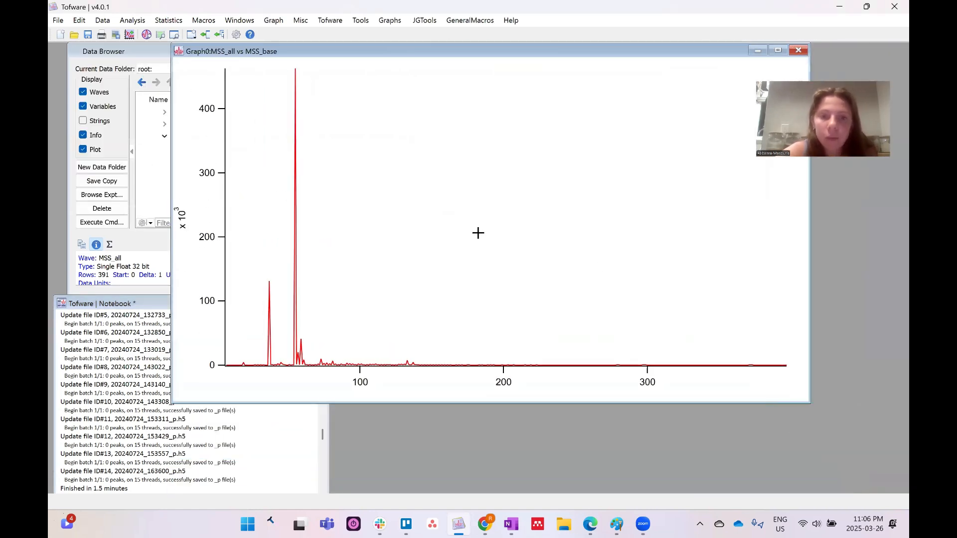
Draw MSS_all in Sticks to zero mode, dark grey, at line size 1.5
double_click(435, 225)
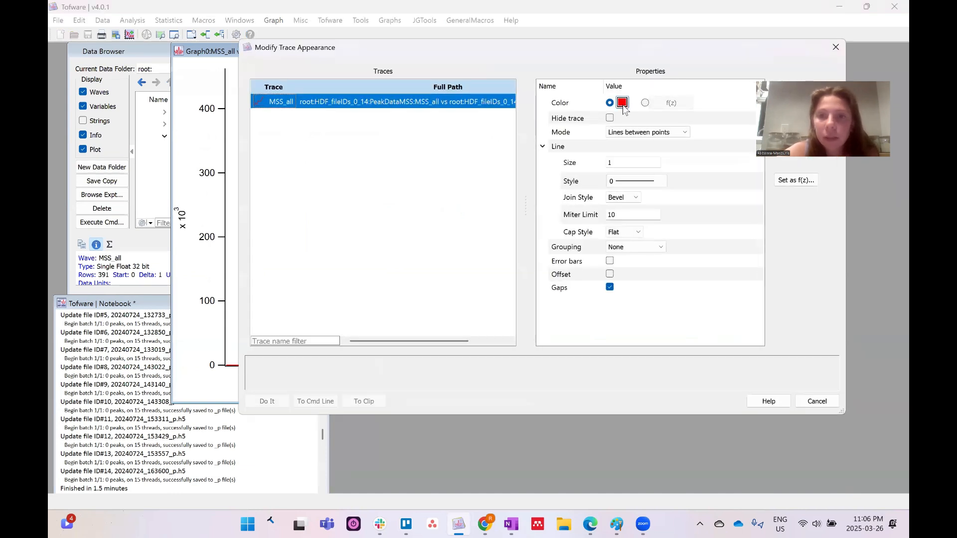
click(623, 138)
click(624, 138)
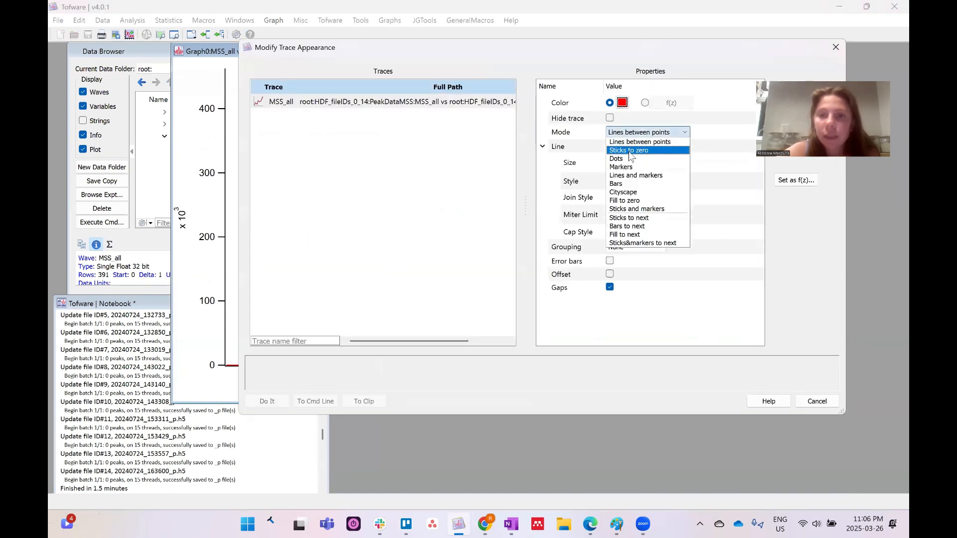
click(629, 150)
click(622, 103)
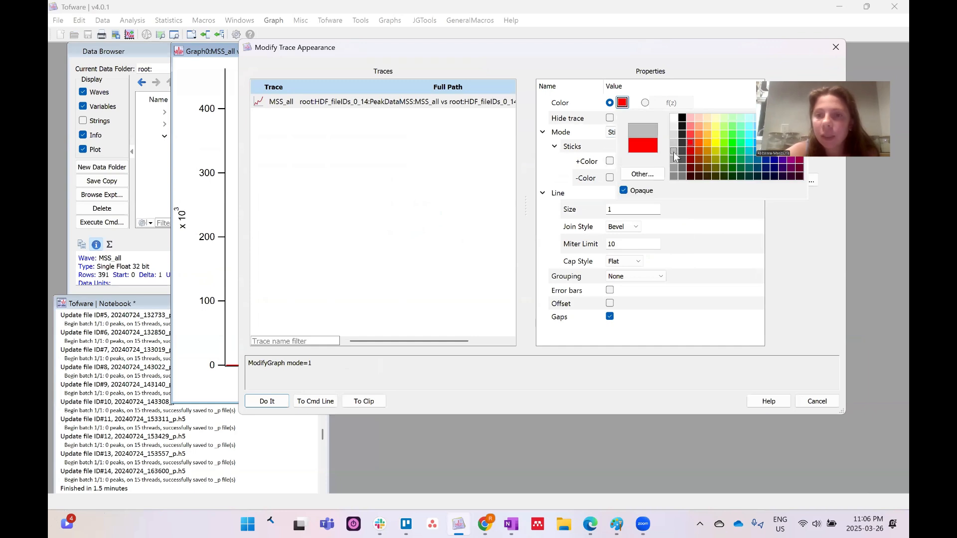
click(683, 163)
click(620, 210)
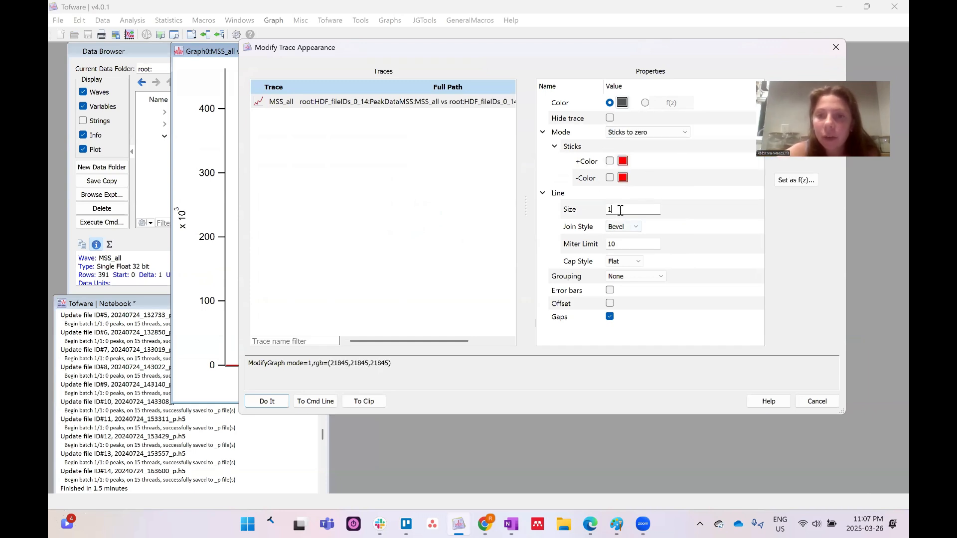
text(.5)
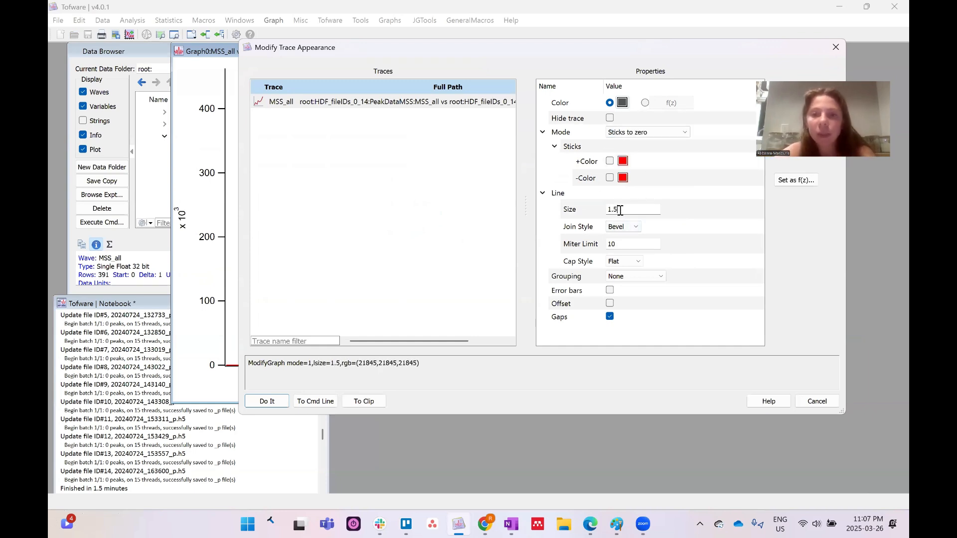
click(268, 402)
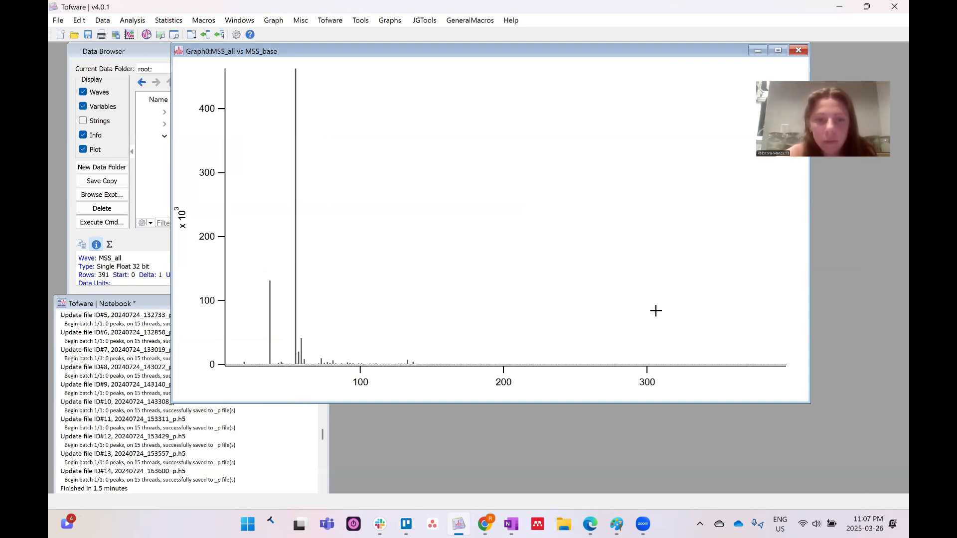
Set the bottom axis range to minimum 50 and maximum 150
double_click(420, 367)
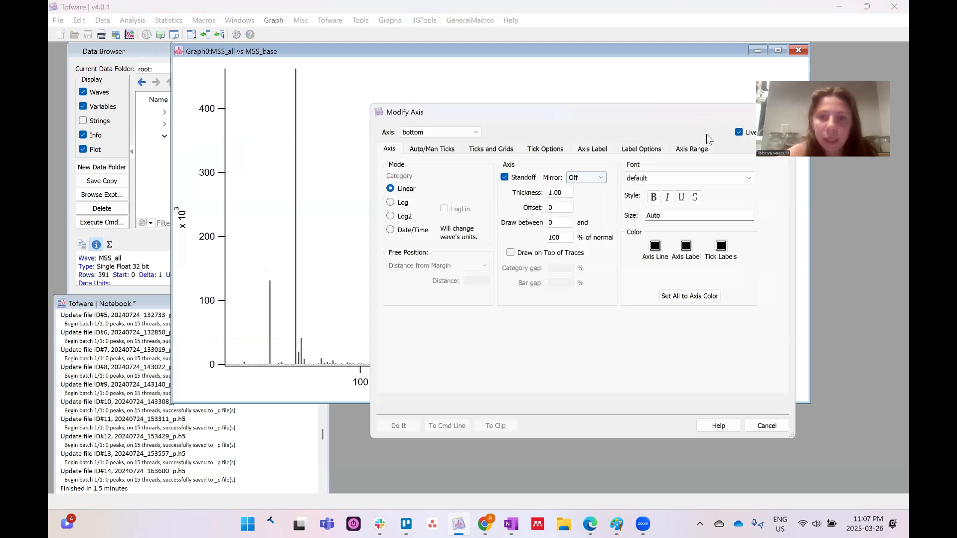
click(696, 148)
double_click(586, 184)
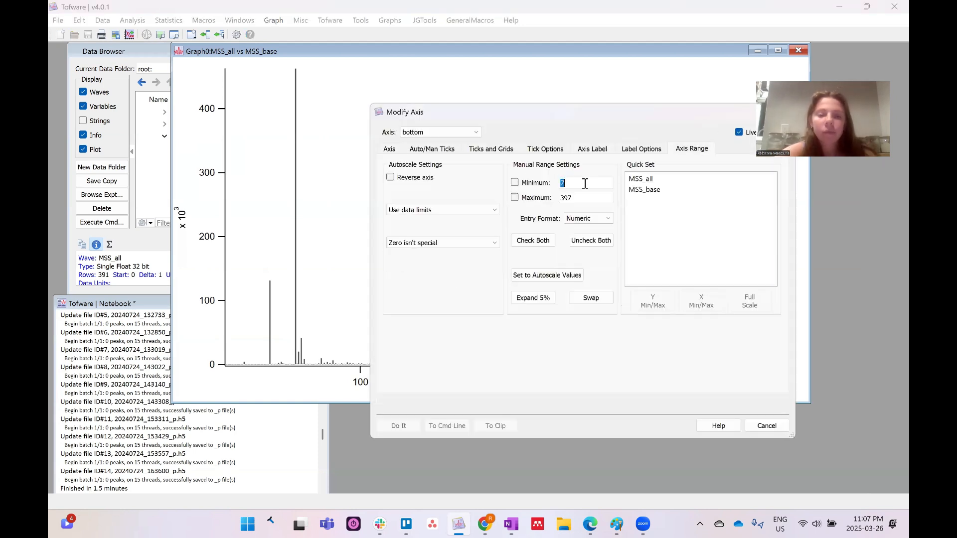
text(50)
double_click(566, 198)
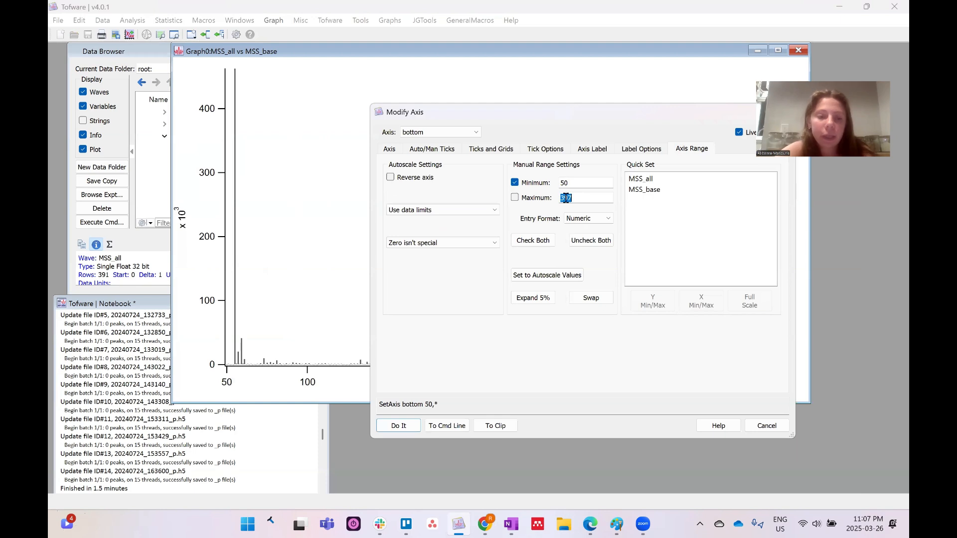
text(150)
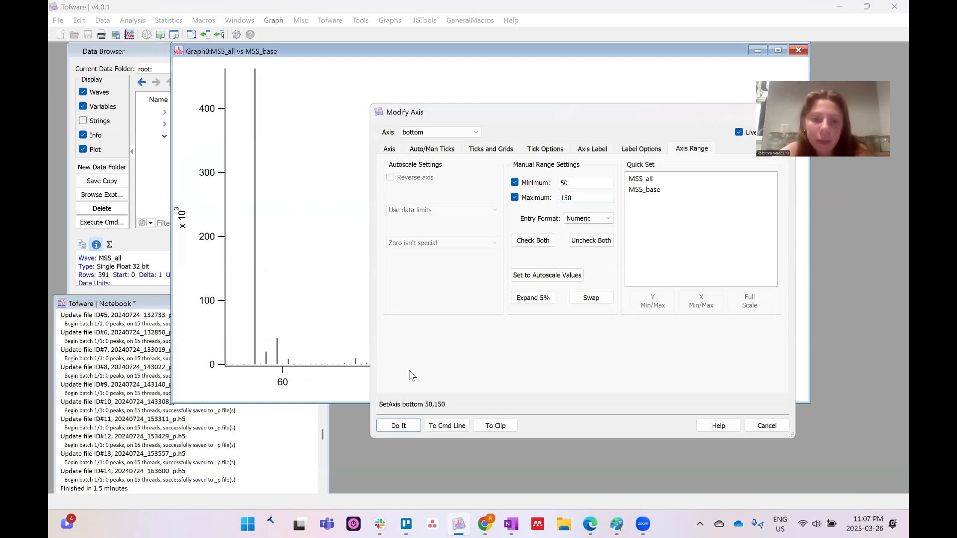
key(Return)
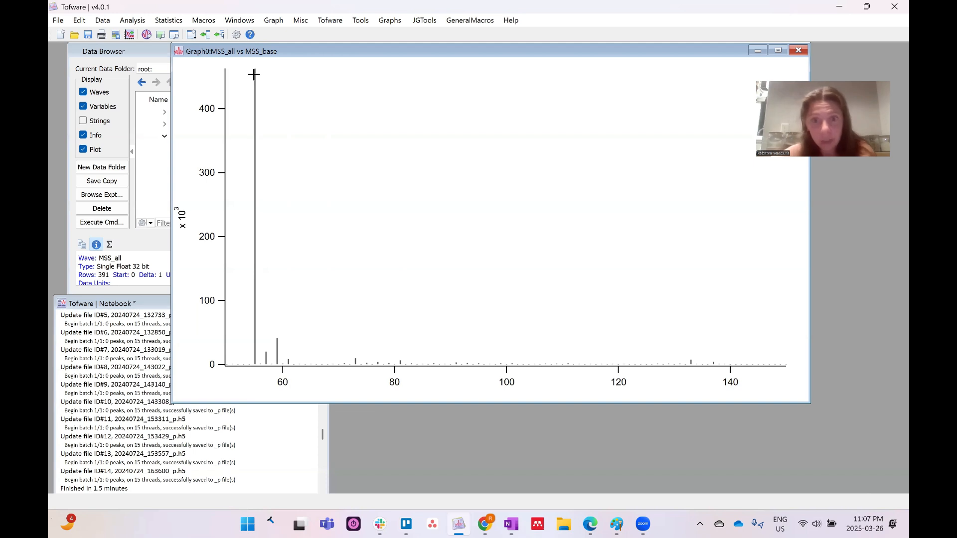
Try a log scale on the left axis, then cancel to keep it linear
double_click(225, 199)
click(389, 149)
click(401, 205)
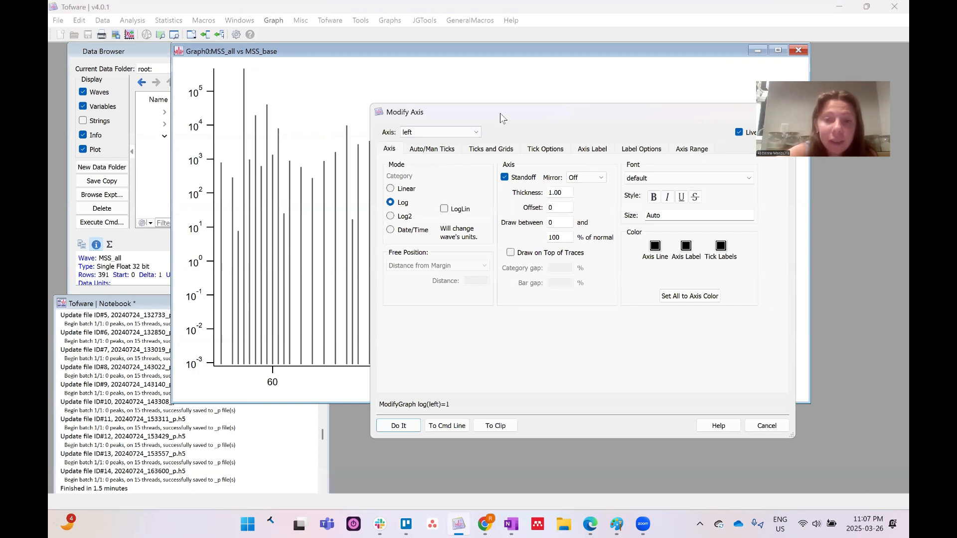
drag(500, 113, 424, 60)
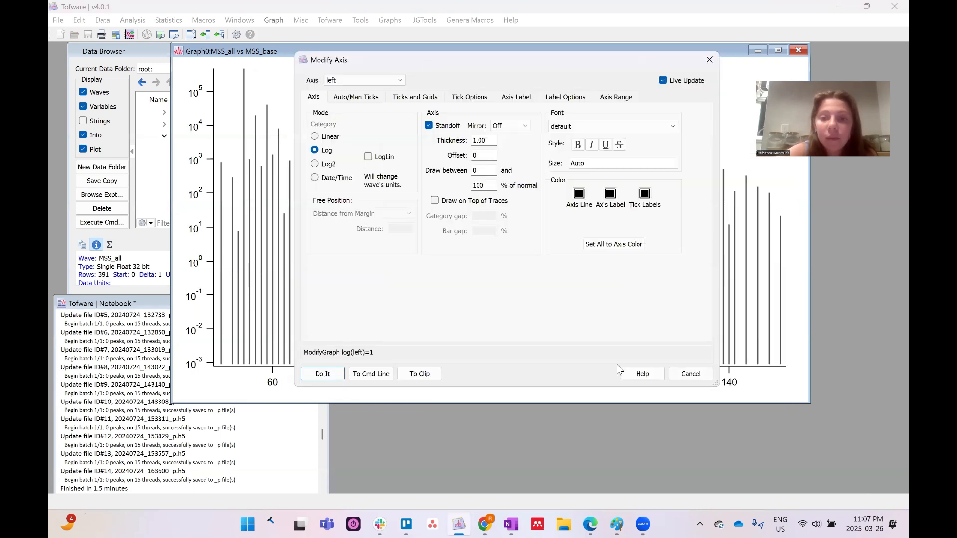
click(691, 374)
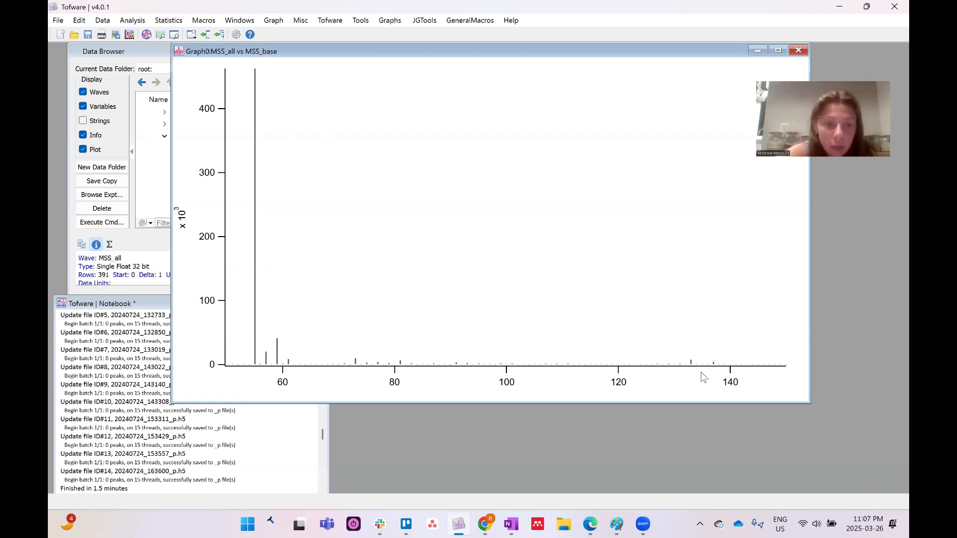
Scroll on the left axis to rescale intensity to about 0–14×10^3
scroll(224, 365, down, 3)
scroll(225, 365, up, 12)
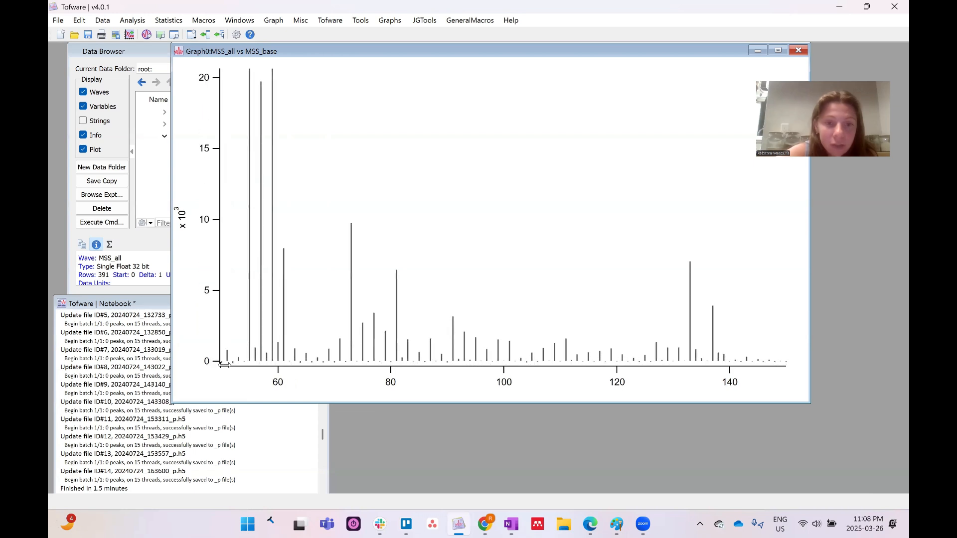
scroll(224, 365, up, 1)
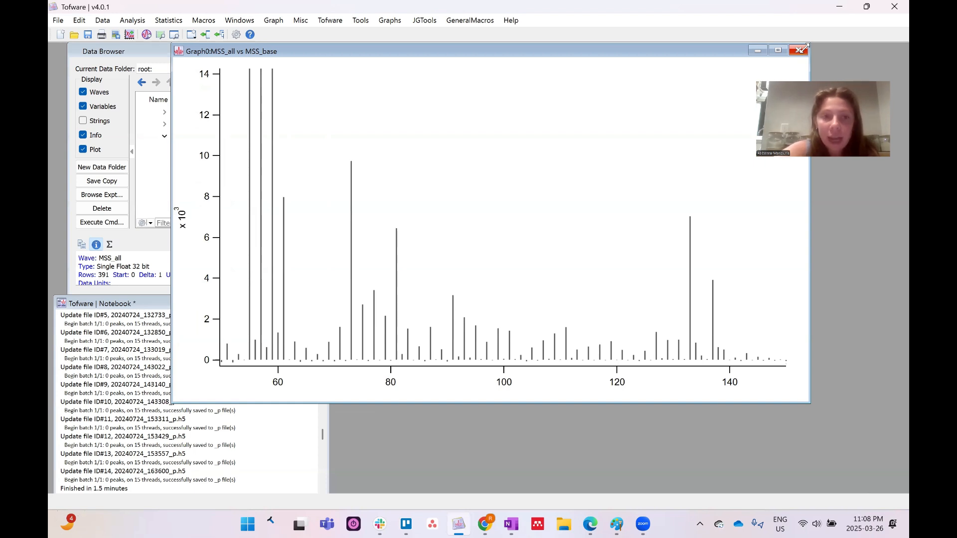
Discard the stick spectrum graph without saving and choose to enter nominal masses as a comma-separated list
click(799, 50)
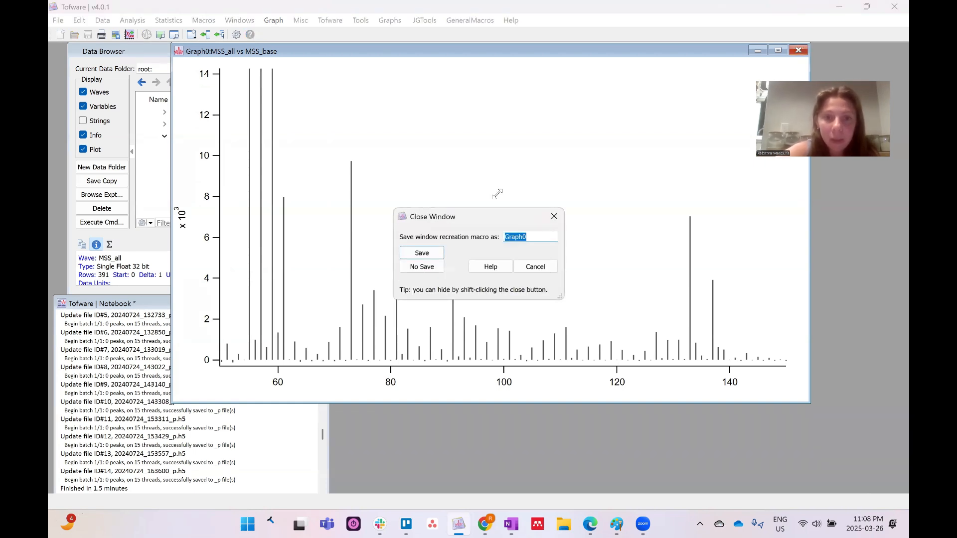
click(422, 267)
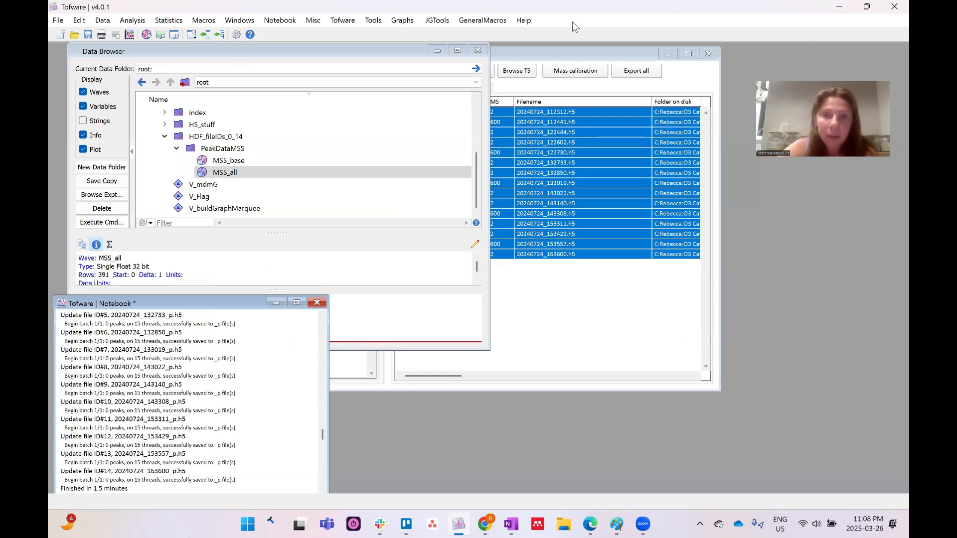
click(565, 48)
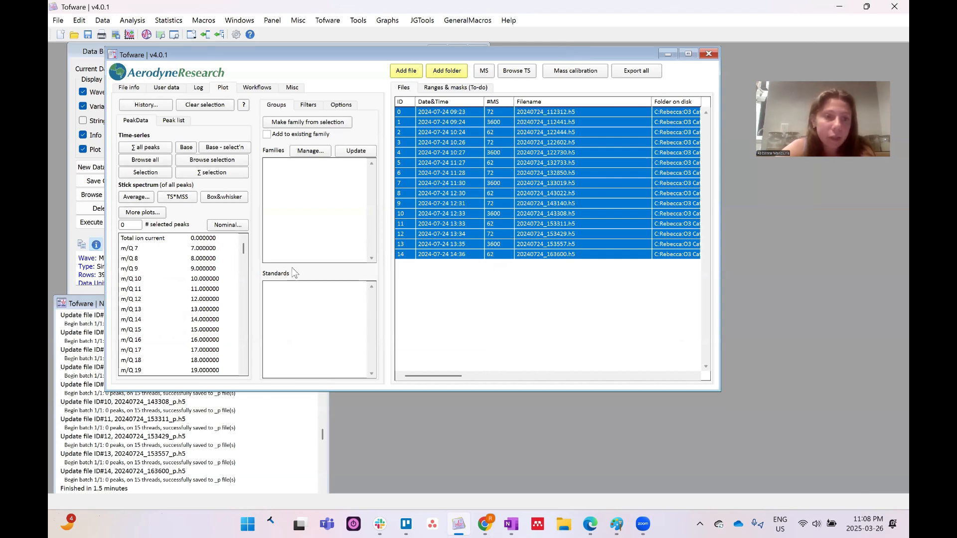
click(220, 226)
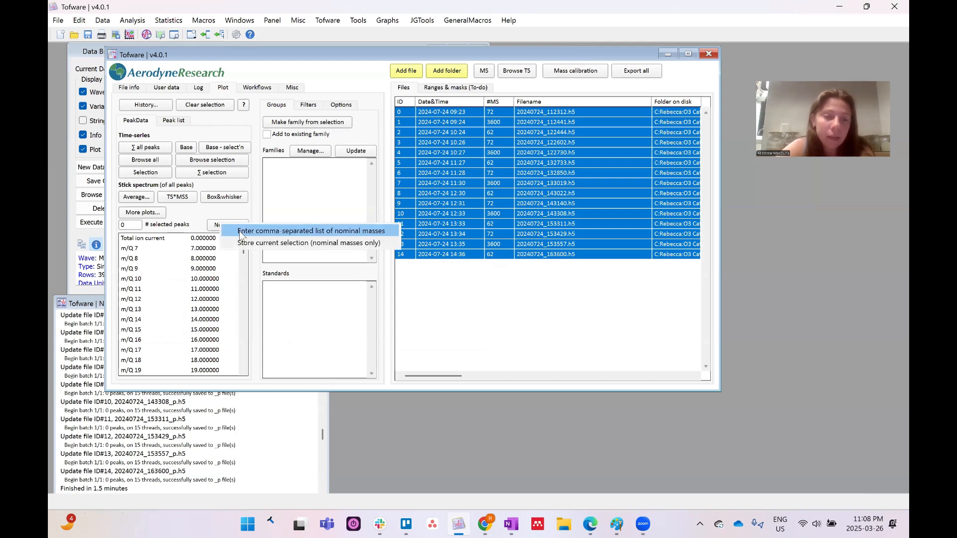
click(239, 231)
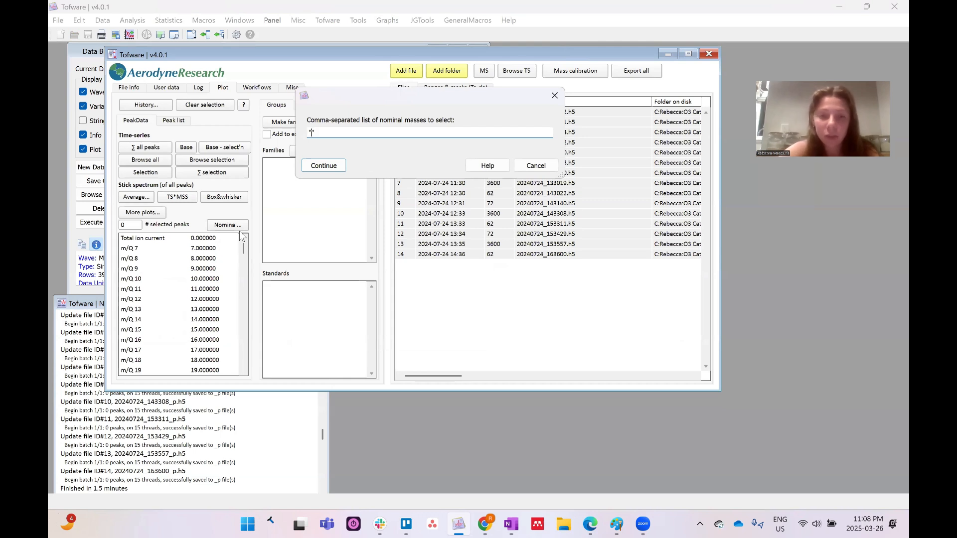
Select the nominal mass 93 peak and plot its time series
text(93)
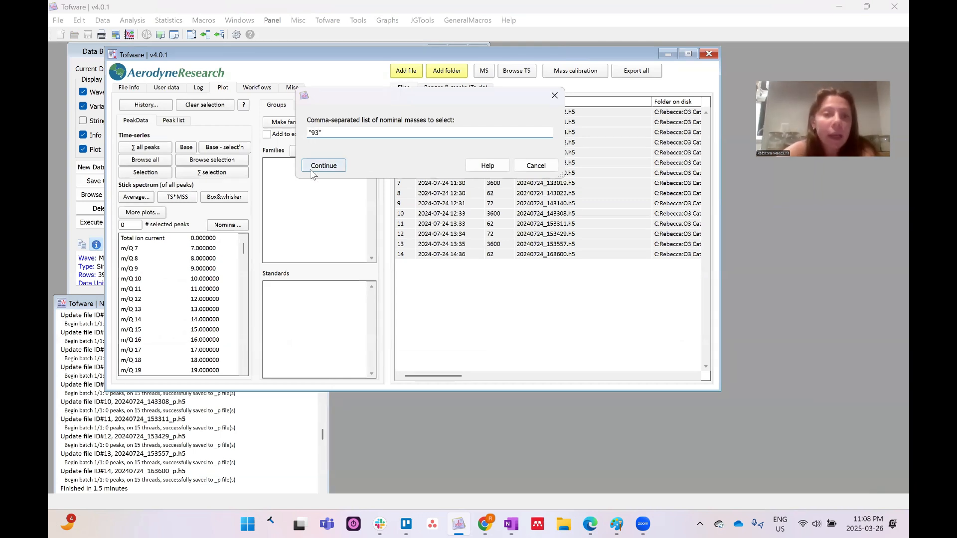
click(315, 167)
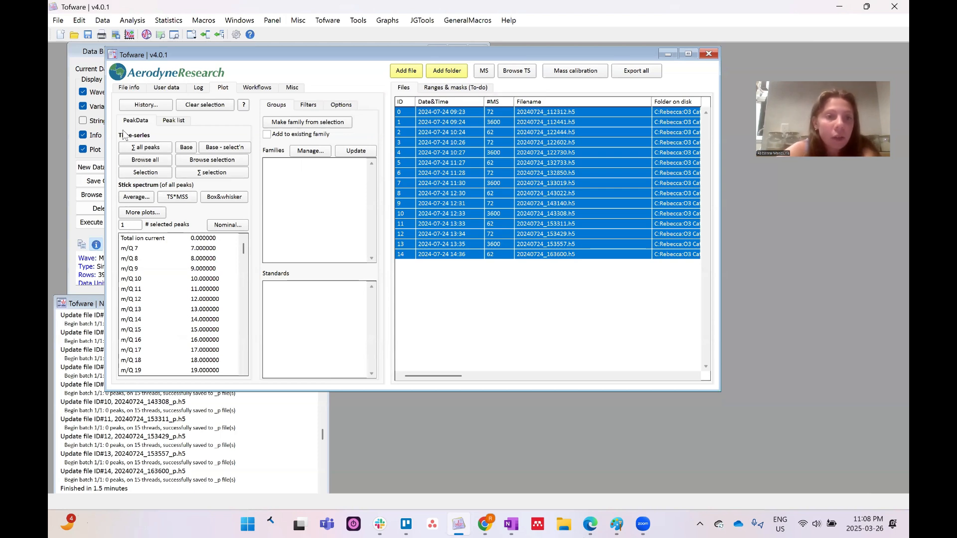
click(133, 173)
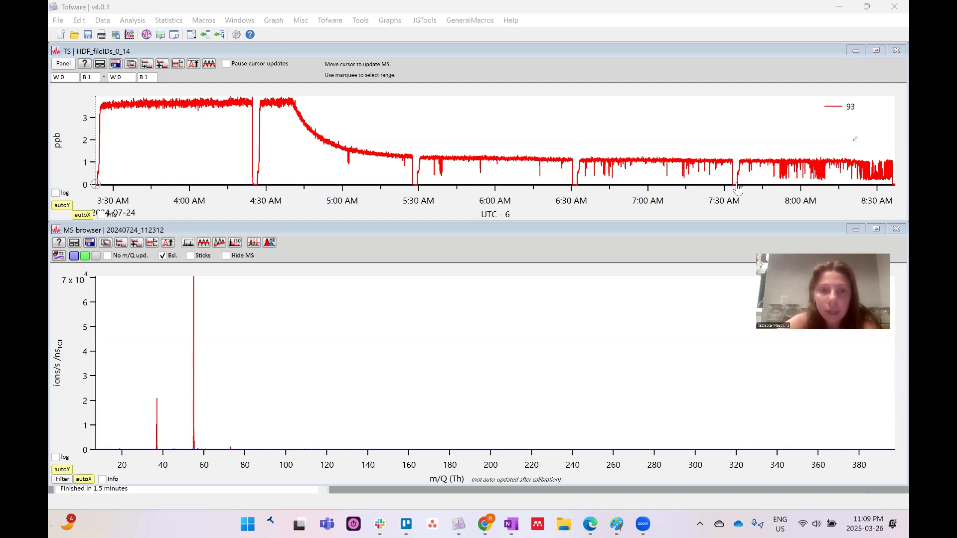
Copy the m/Q 93 trace into a new graph with the default name and shift it right
right_click(277, 111)
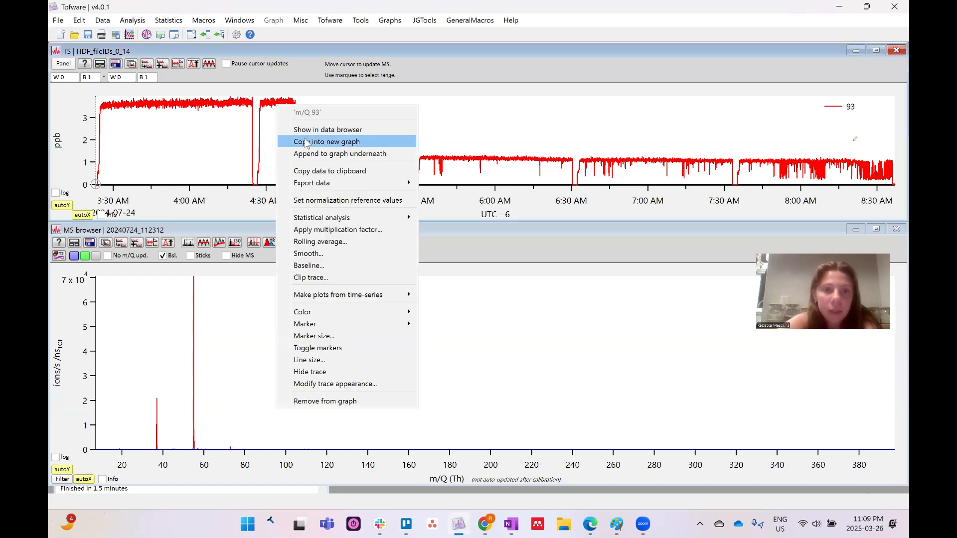
click(306, 142)
click(322, 166)
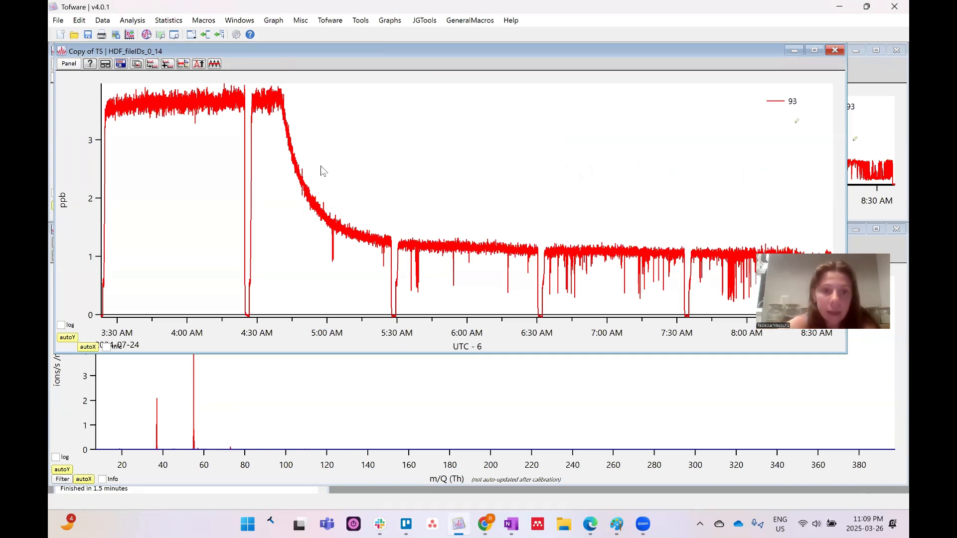
drag(495, 52, 526, 28)
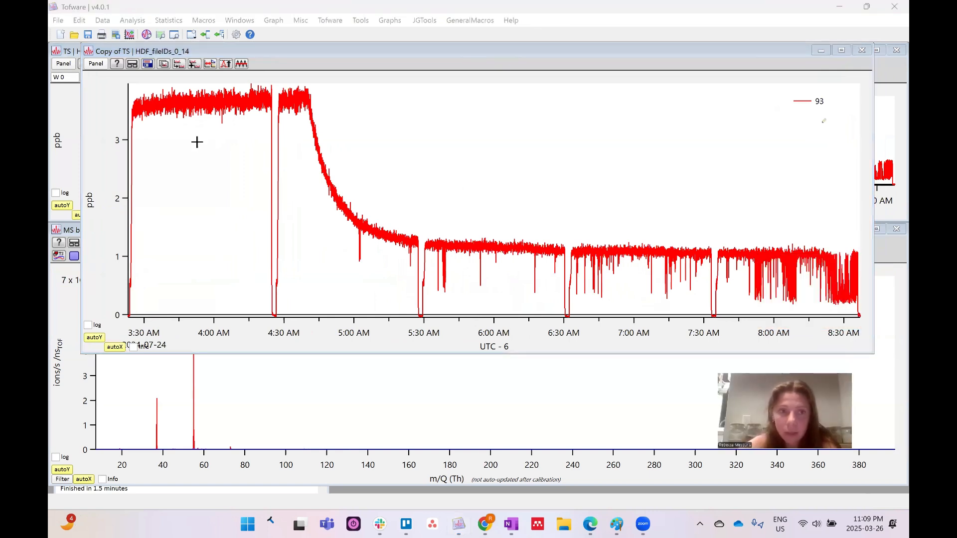
Locate the m93 data waves in the Data Browser, then close the browser
right_click(206, 102)
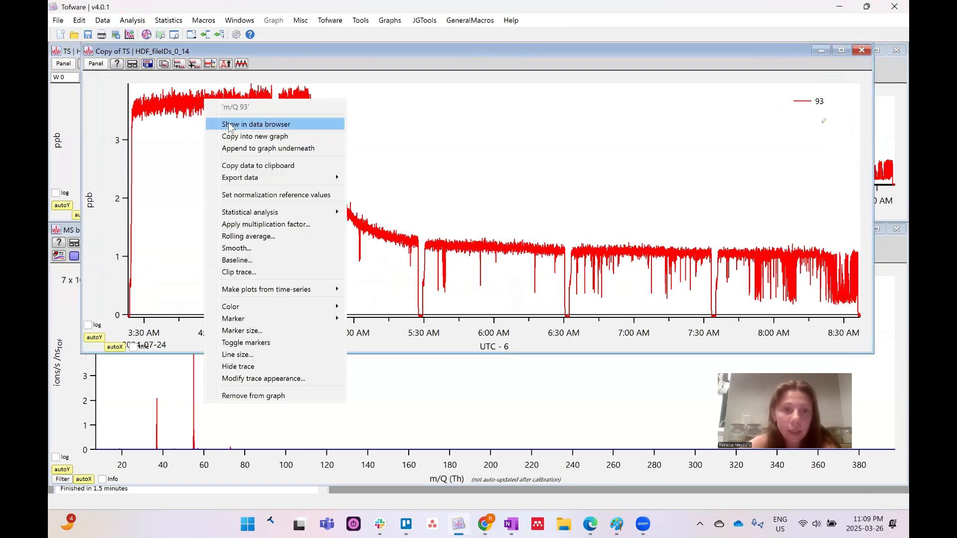
click(229, 124)
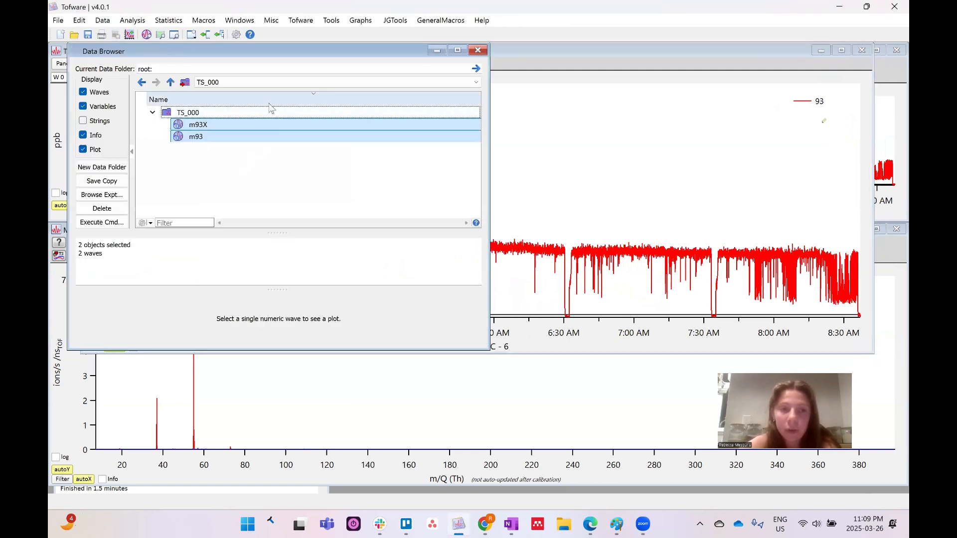
click(477, 52)
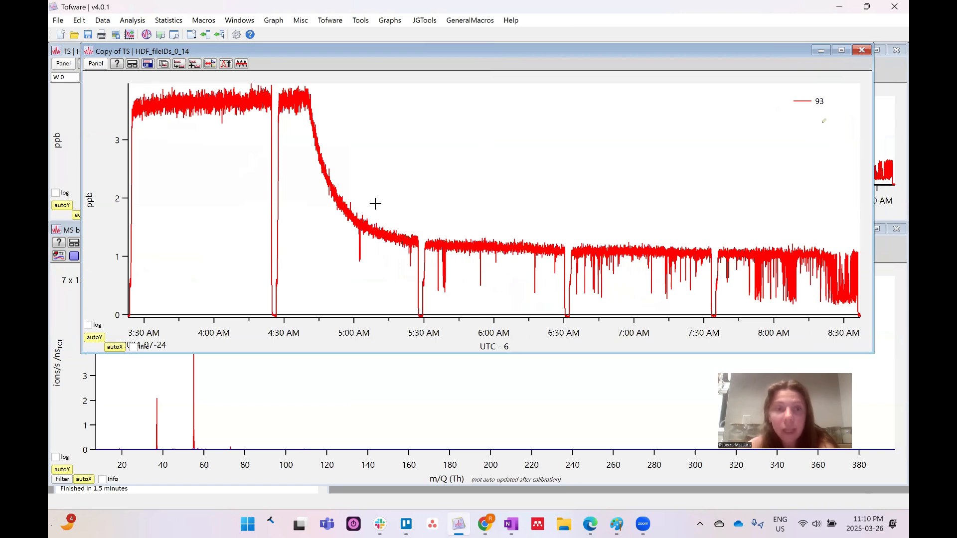
Smooth the m/Q 93 trace with factor 3, then return to the CHEM-5121 slides in Chrome
right_click(204, 103)
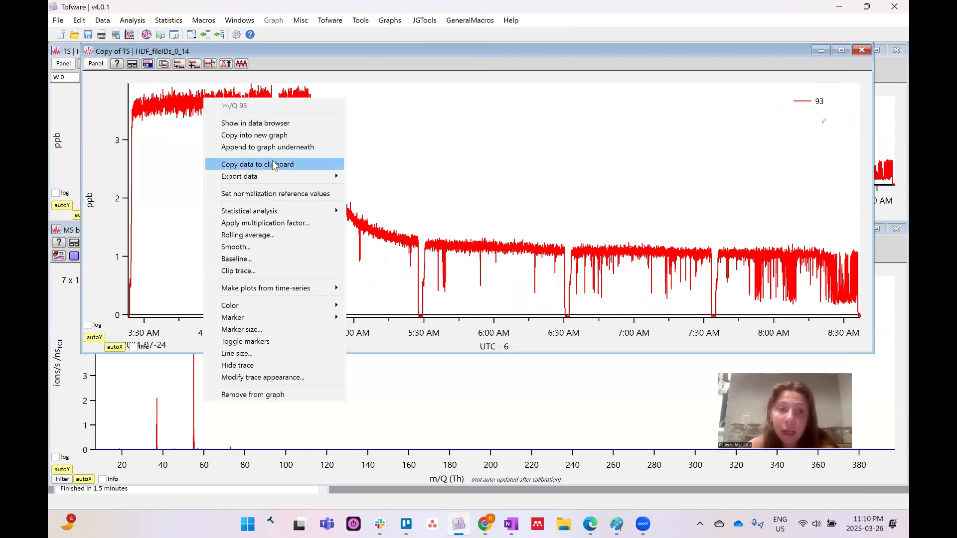
click(259, 248)
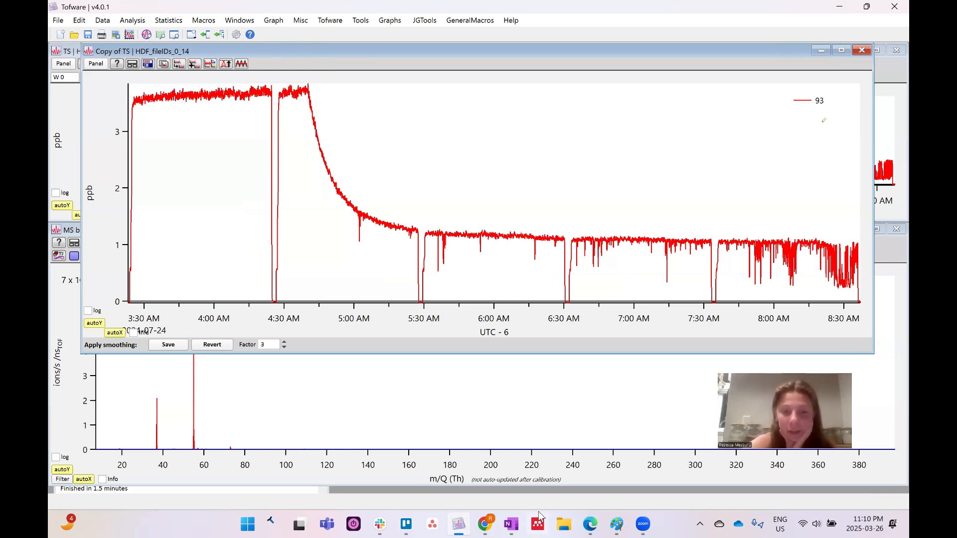
mouse_move(485, 523)
click(509, 471)
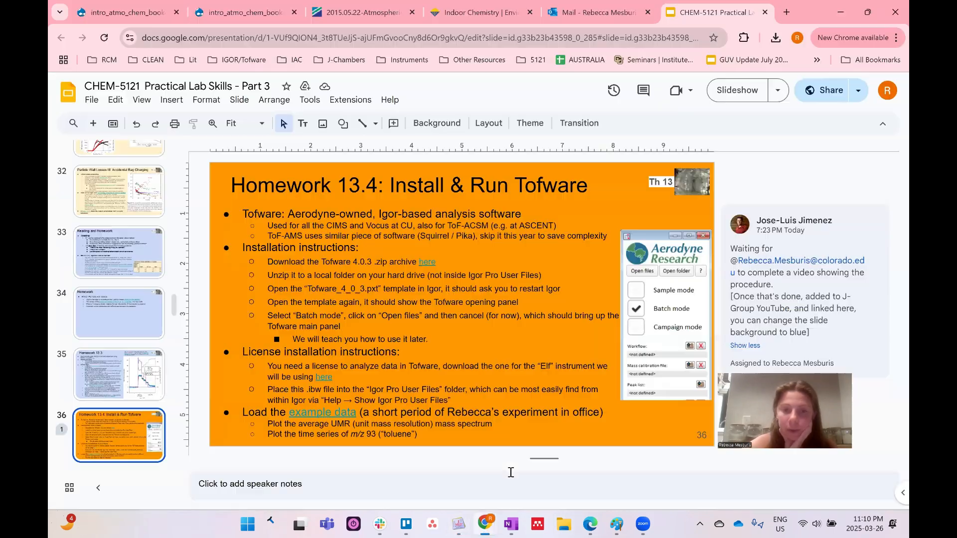